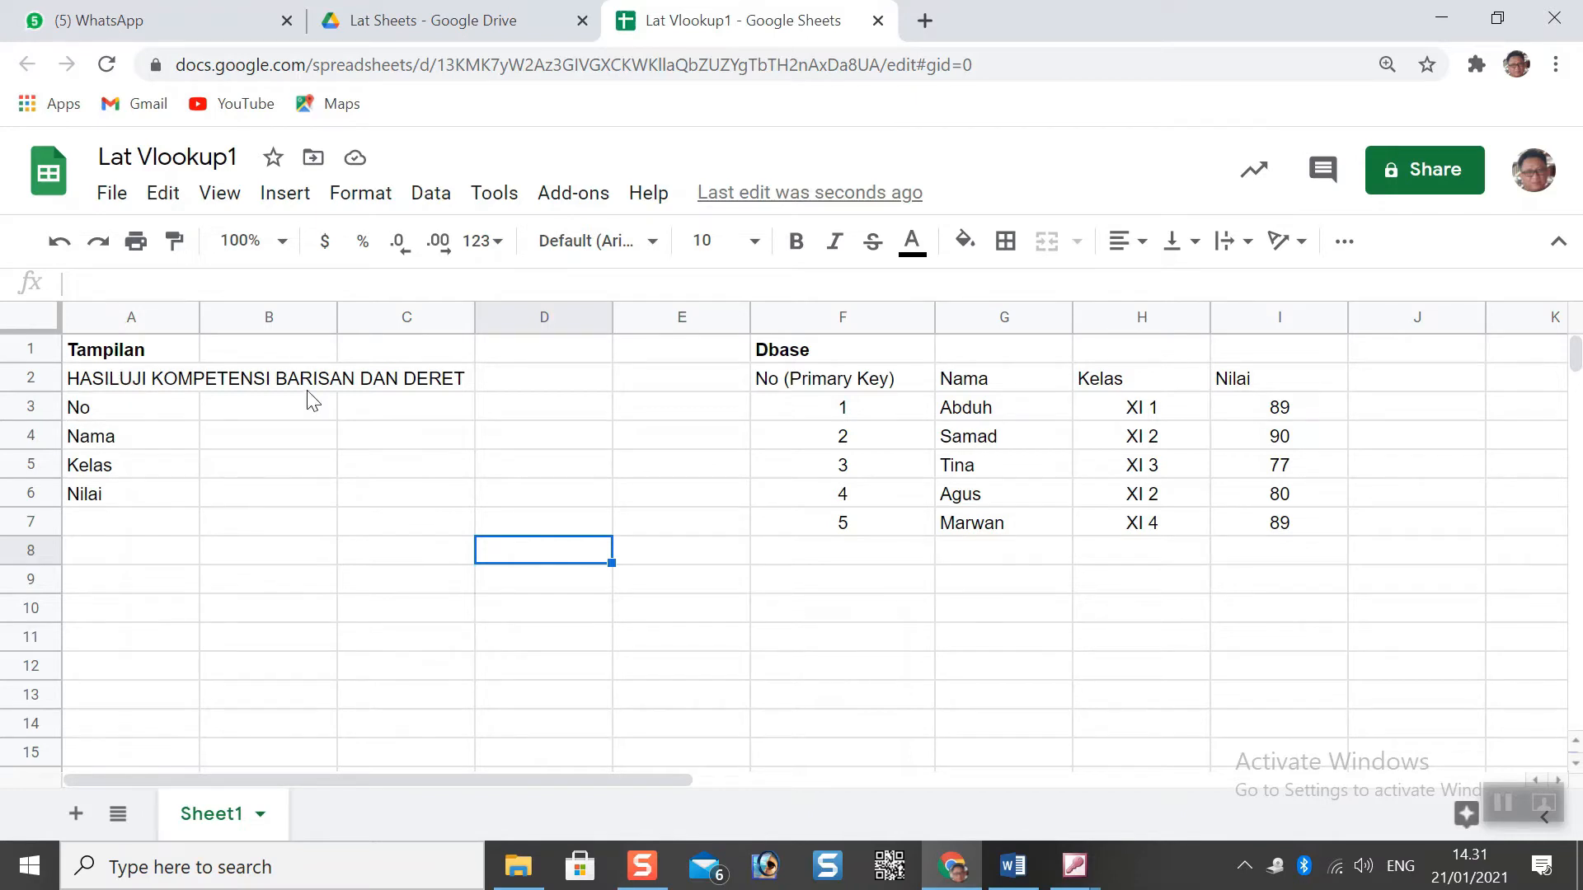
Make the title HASILUJI KOMPETENSI BARISAN DAN DERET in A2 bold
click(96, 383)
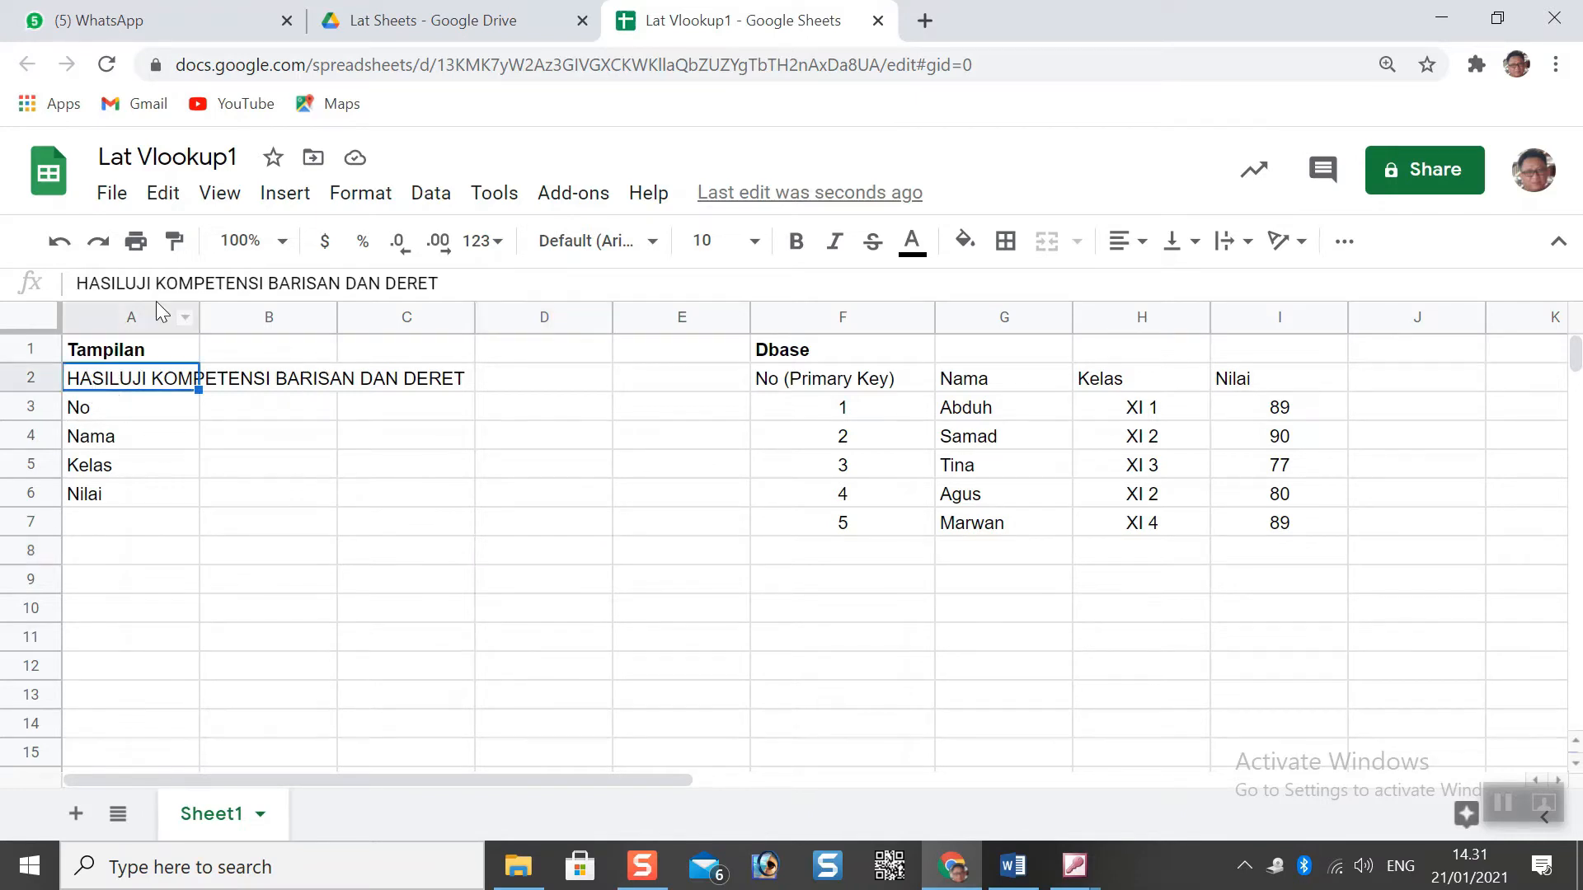
click(795, 241)
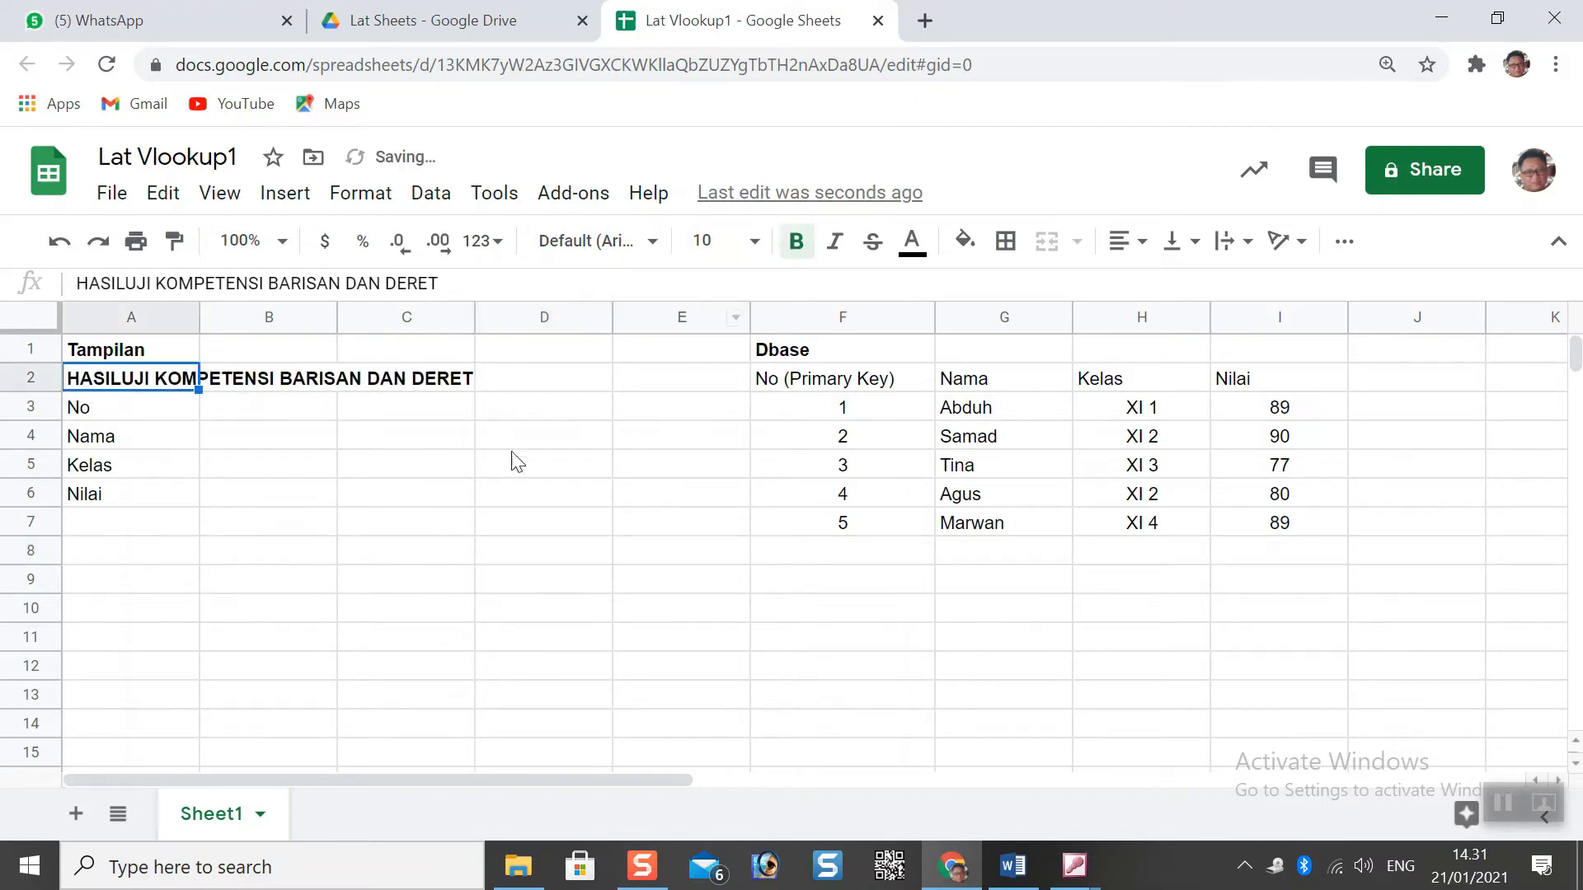
click(319, 558)
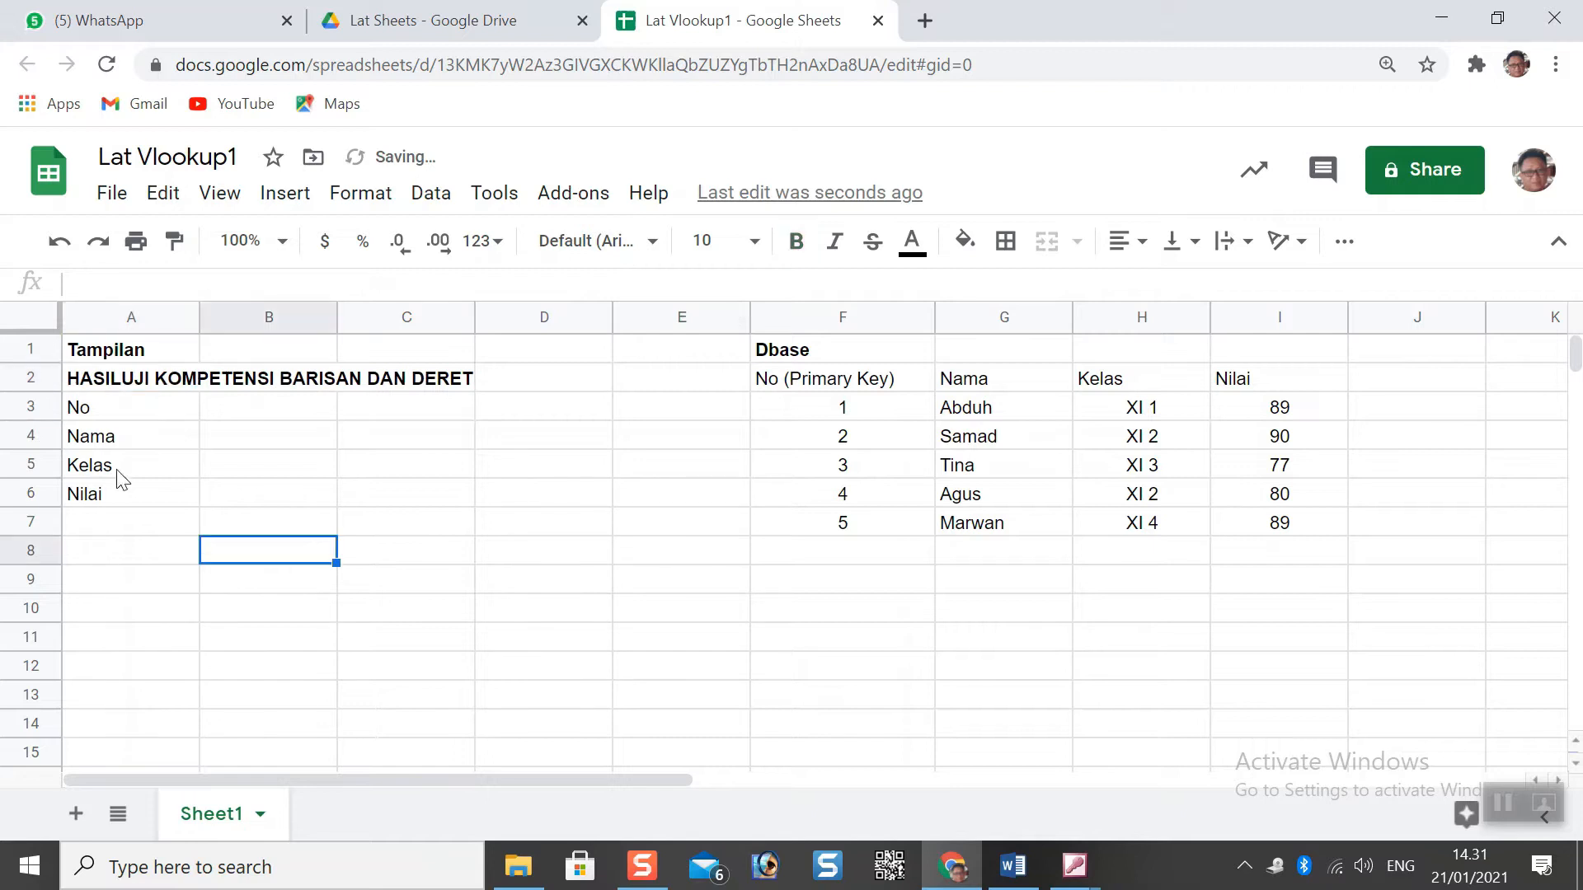
click(108, 415)
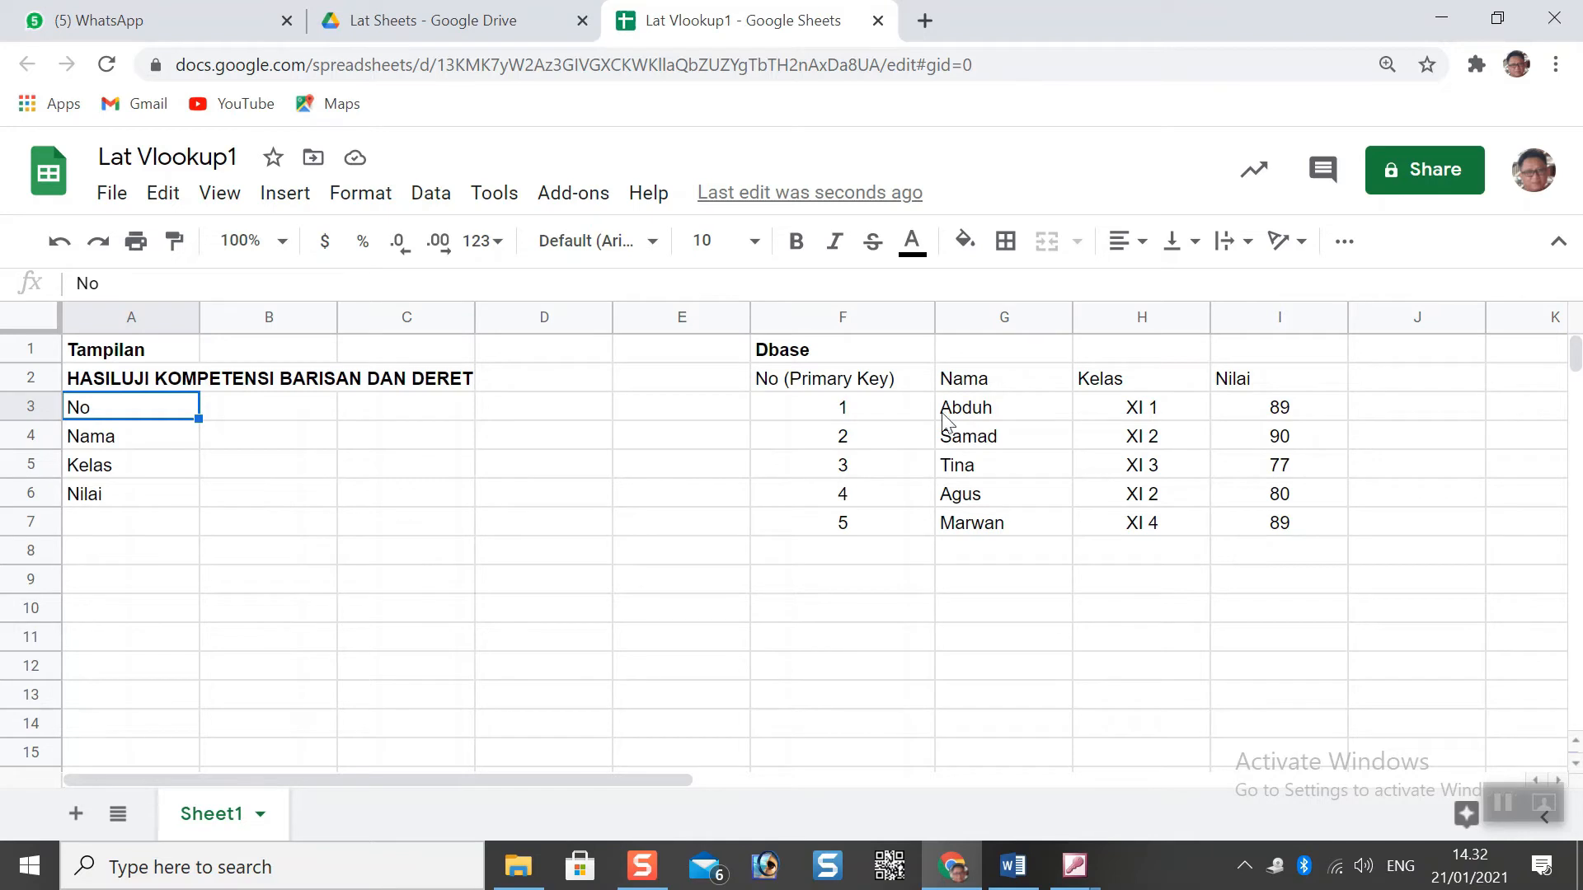
drag(813, 414, 1288, 408)
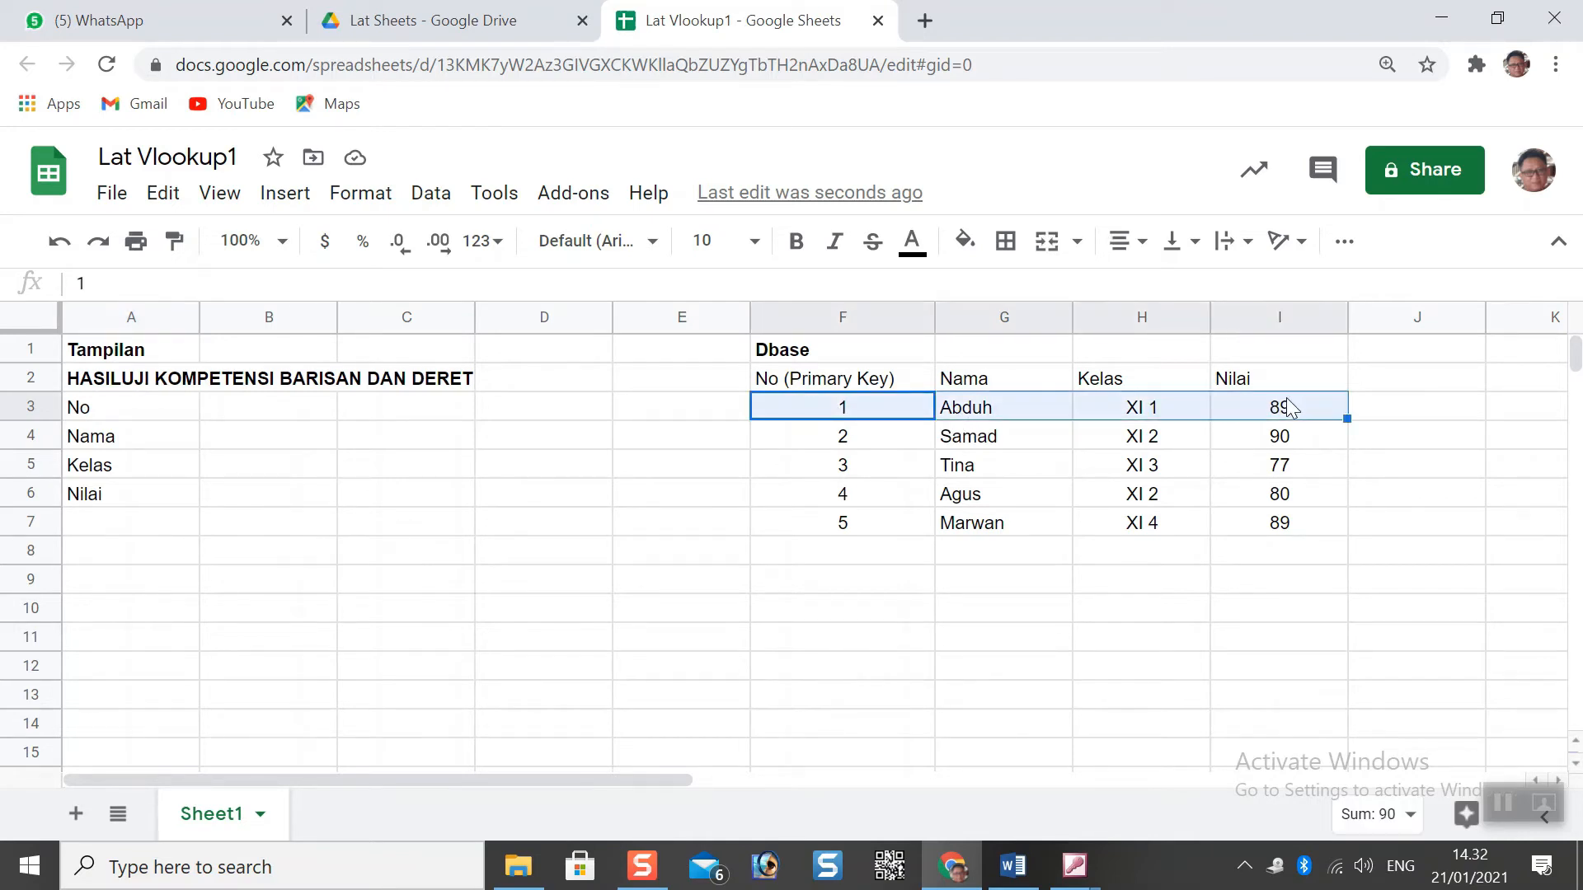
drag(804, 435, 1283, 437)
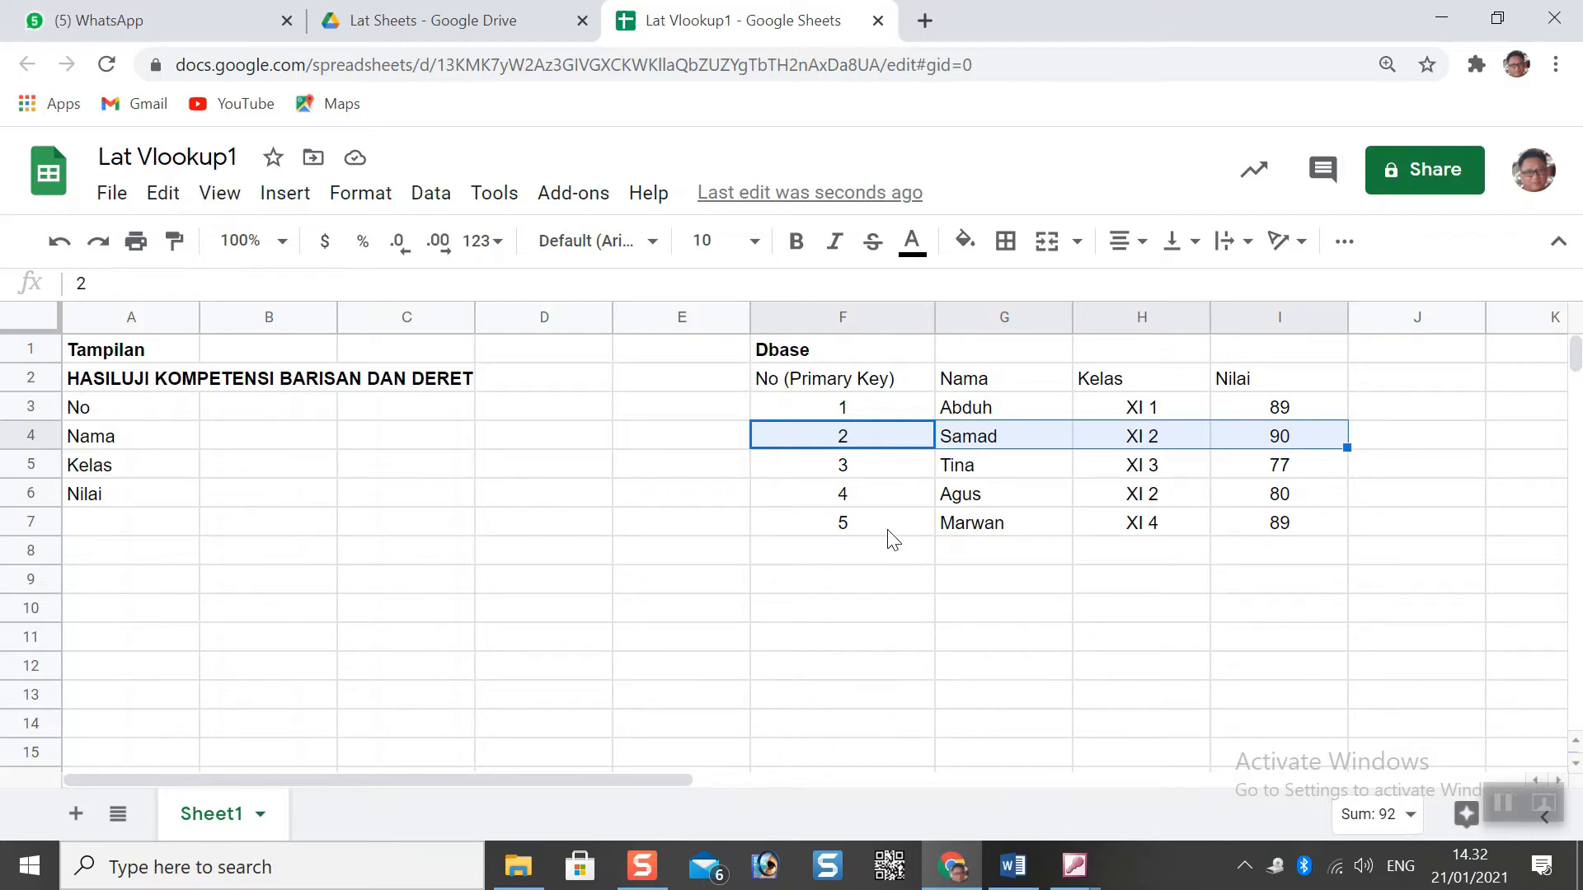
click(887, 557)
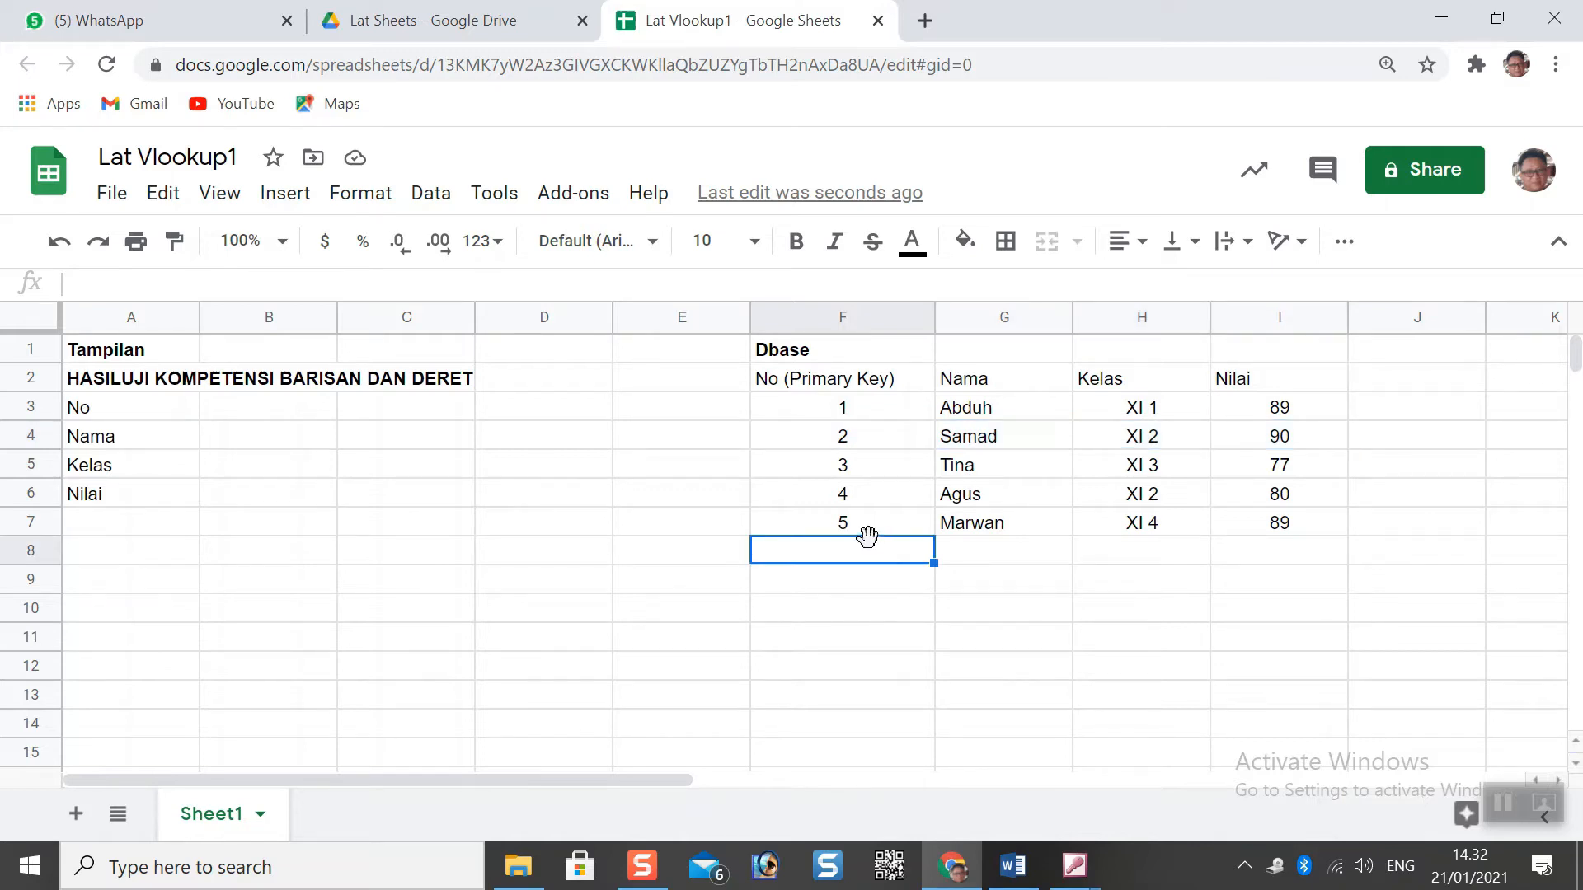
Add data validation to B3 beside No as a dropdown list from the range F3:F9 and save it
click(250, 417)
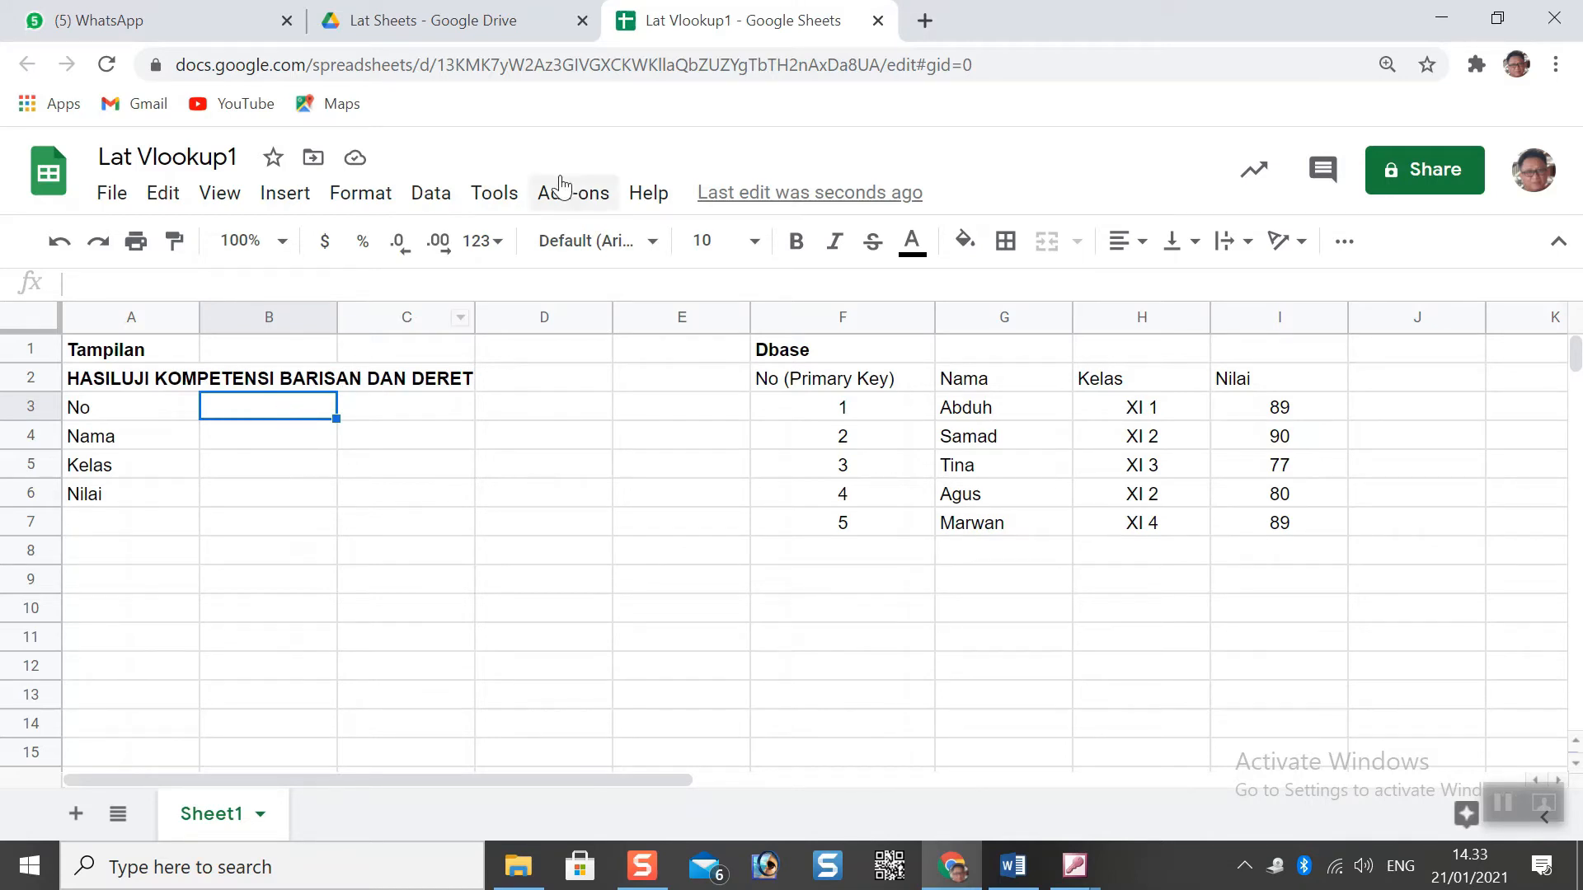
click(437, 192)
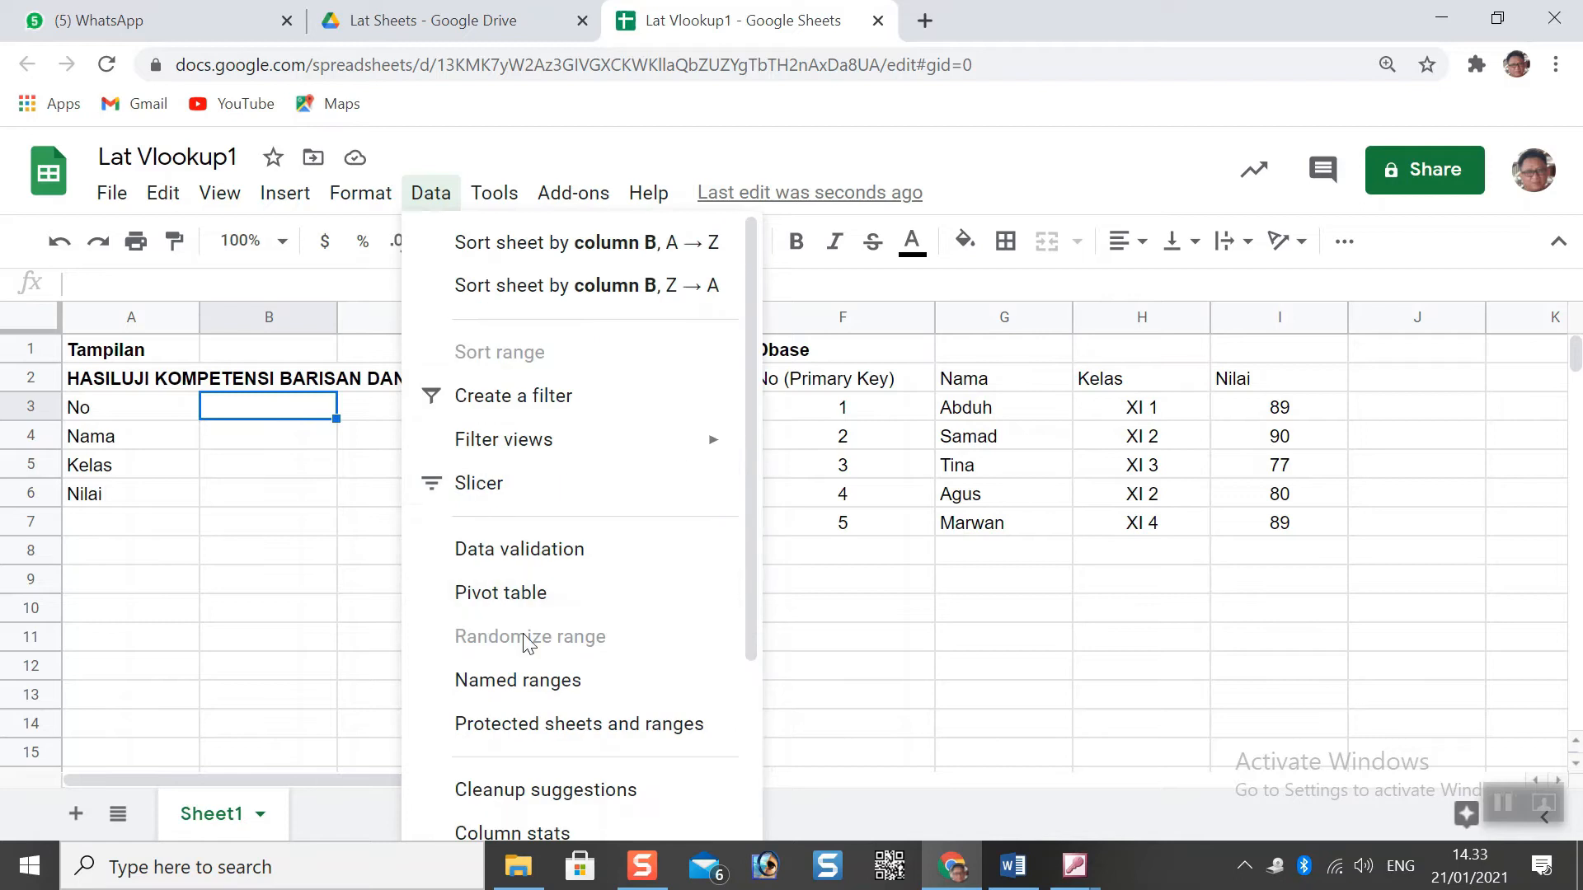
click(534, 554)
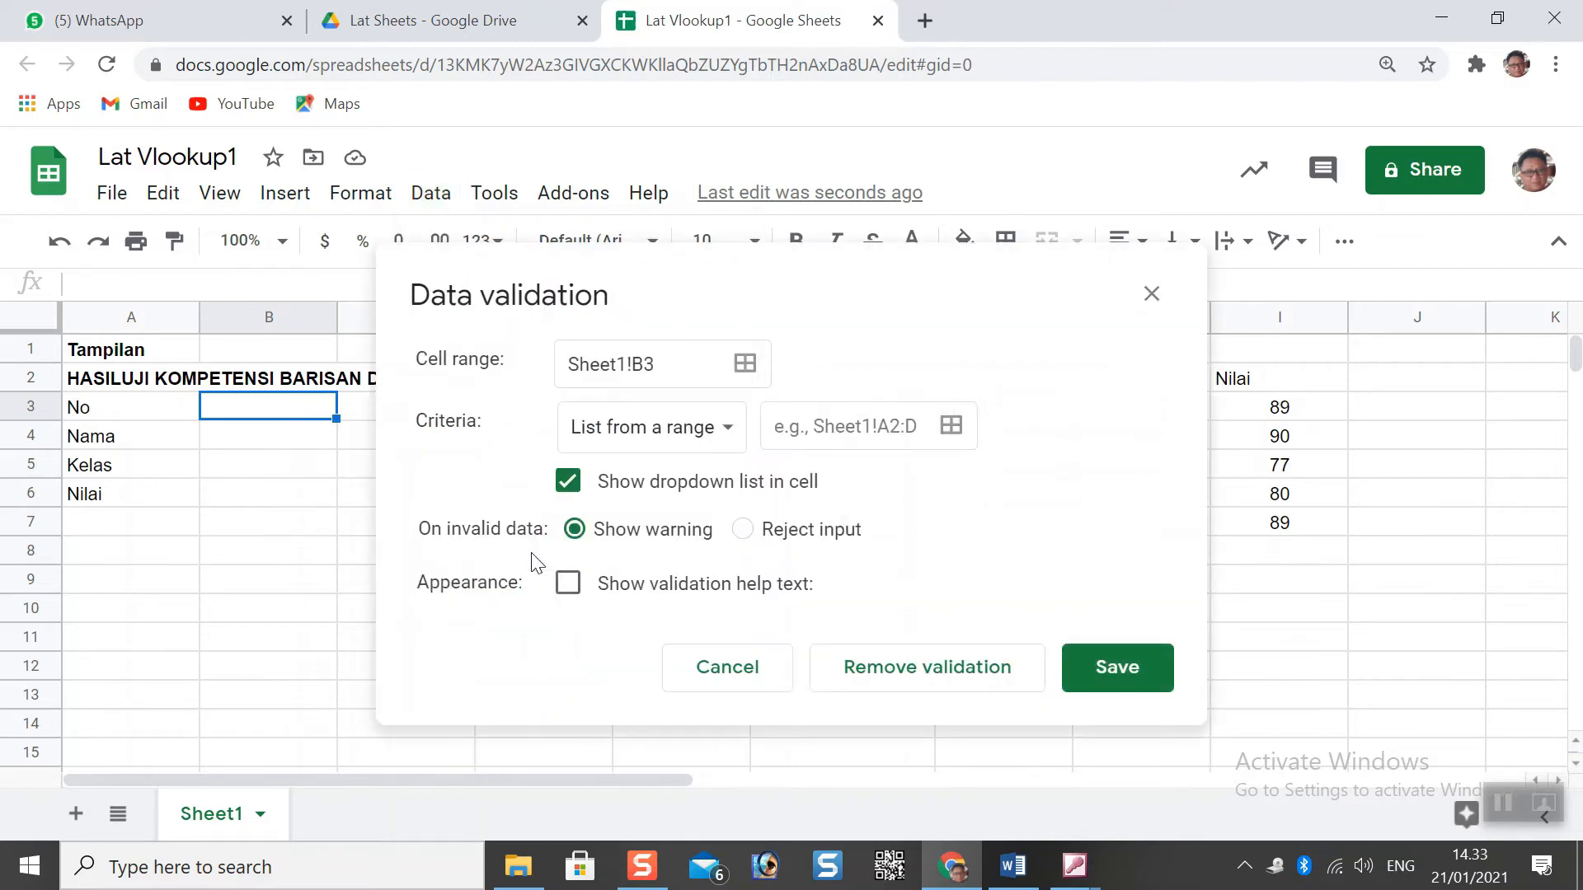
click(950, 425)
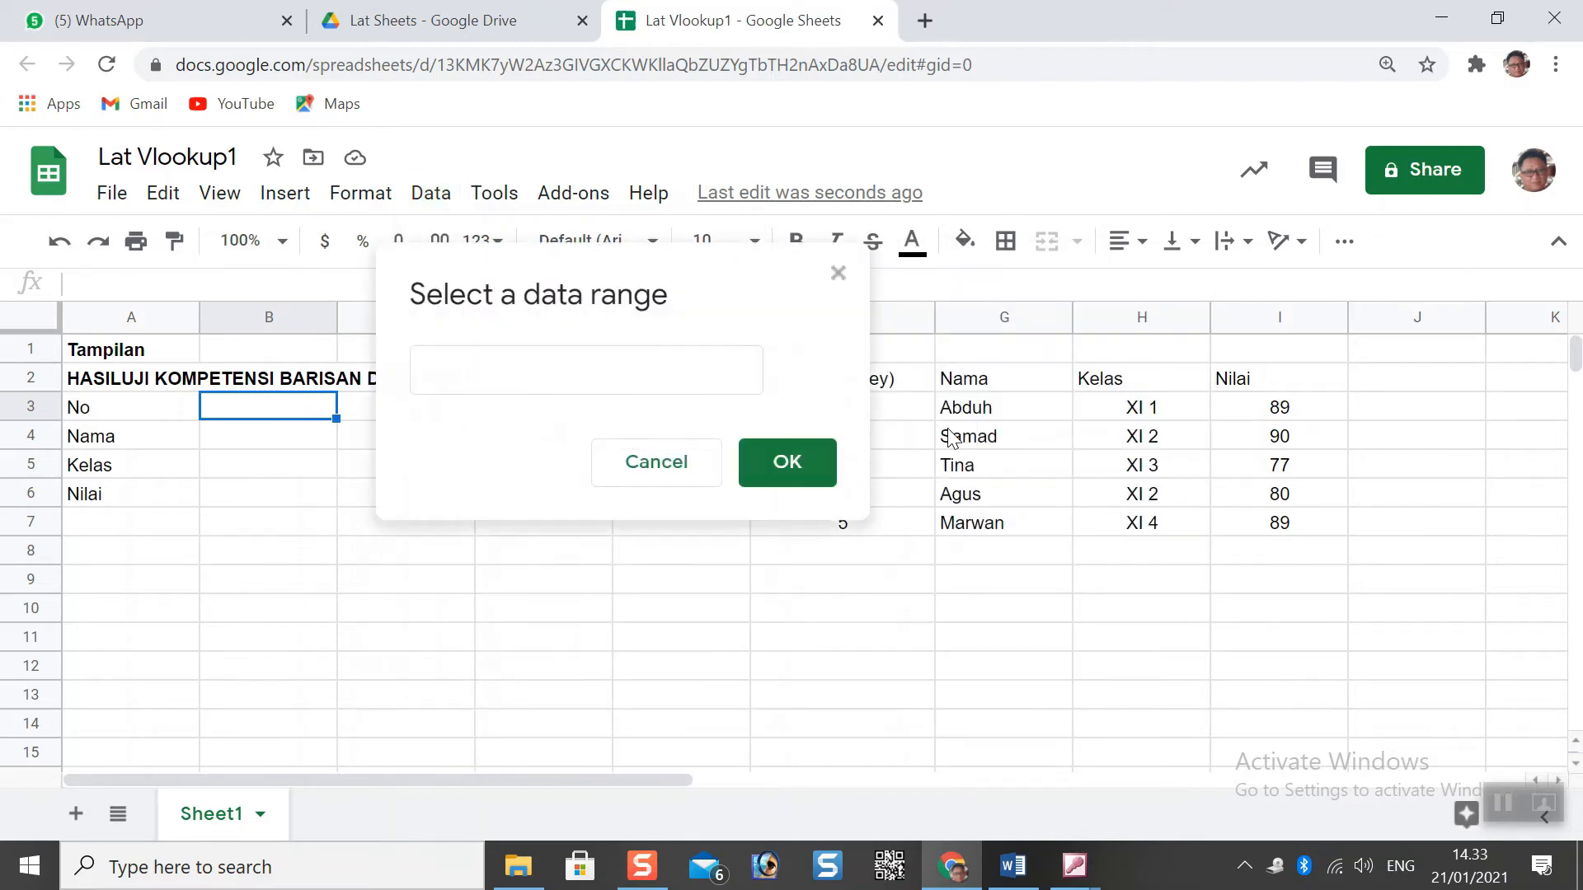
click(618, 375)
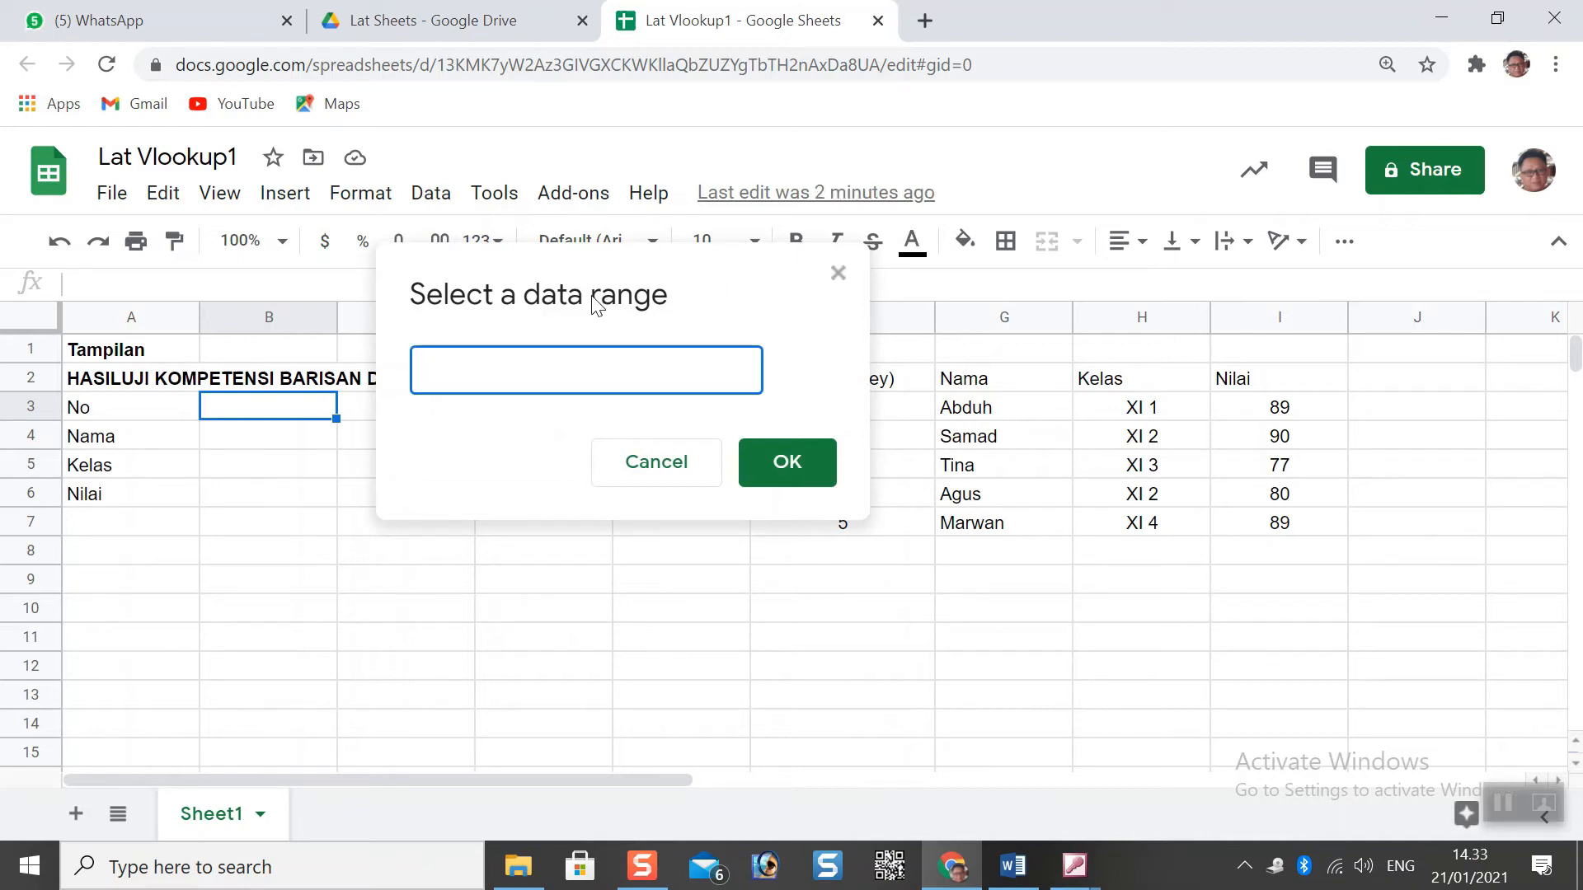
drag(696, 272, 431, 294)
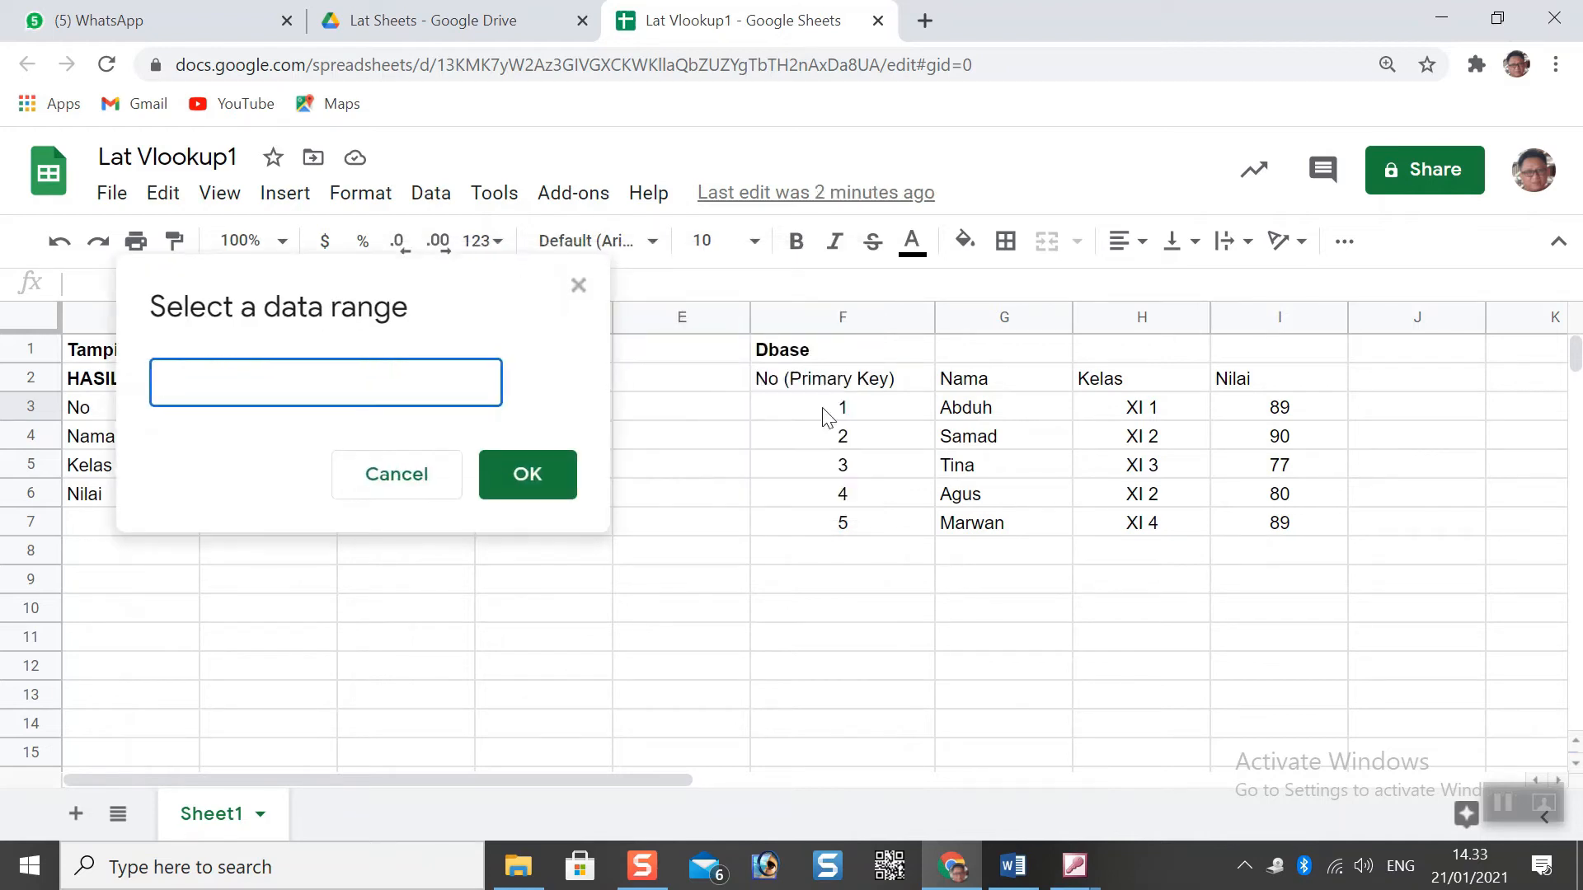
drag(843, 407, 843, 579)
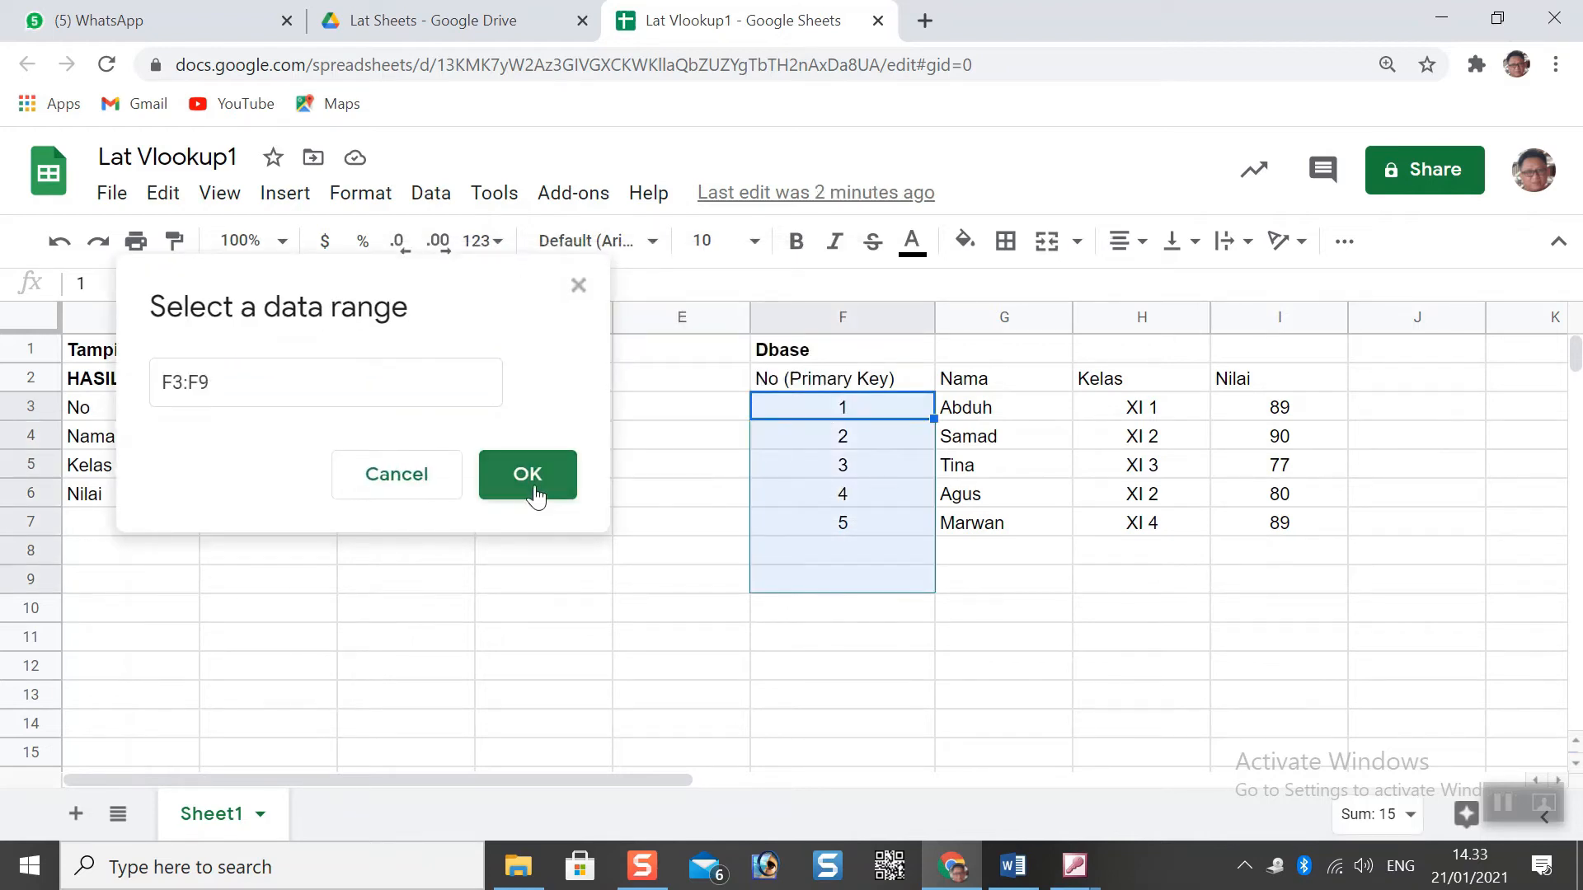
click(532, 486)
click(1144, 669)
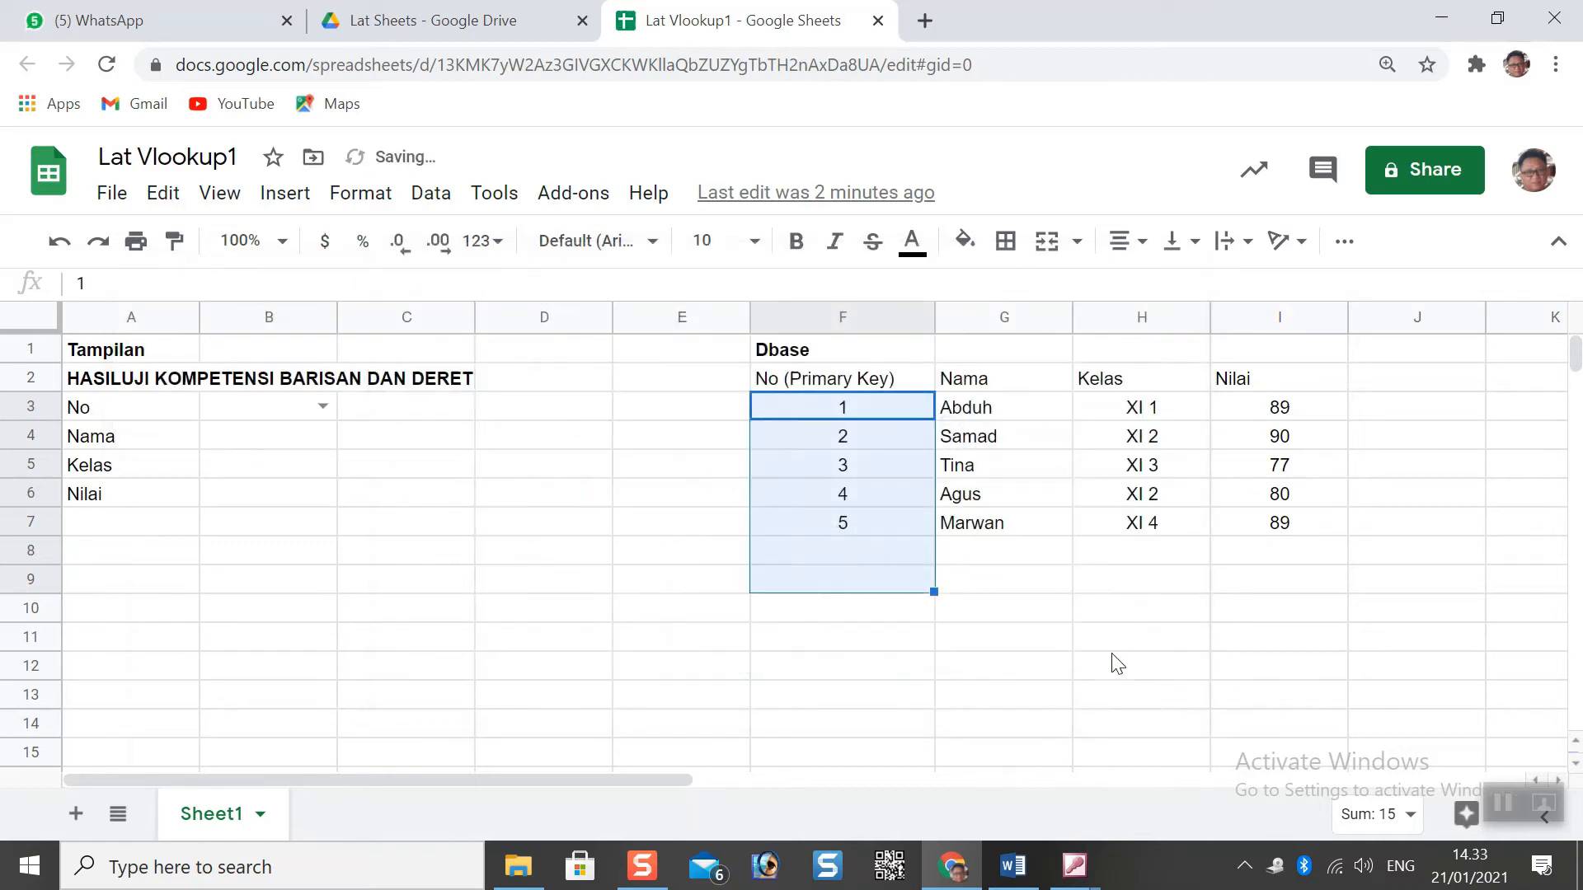
Test the No dropdown in B3 by choosing 1, 2, 3, 4 and 5 in turn, then set it back to 2
click(323, 405)
click(252, 441)
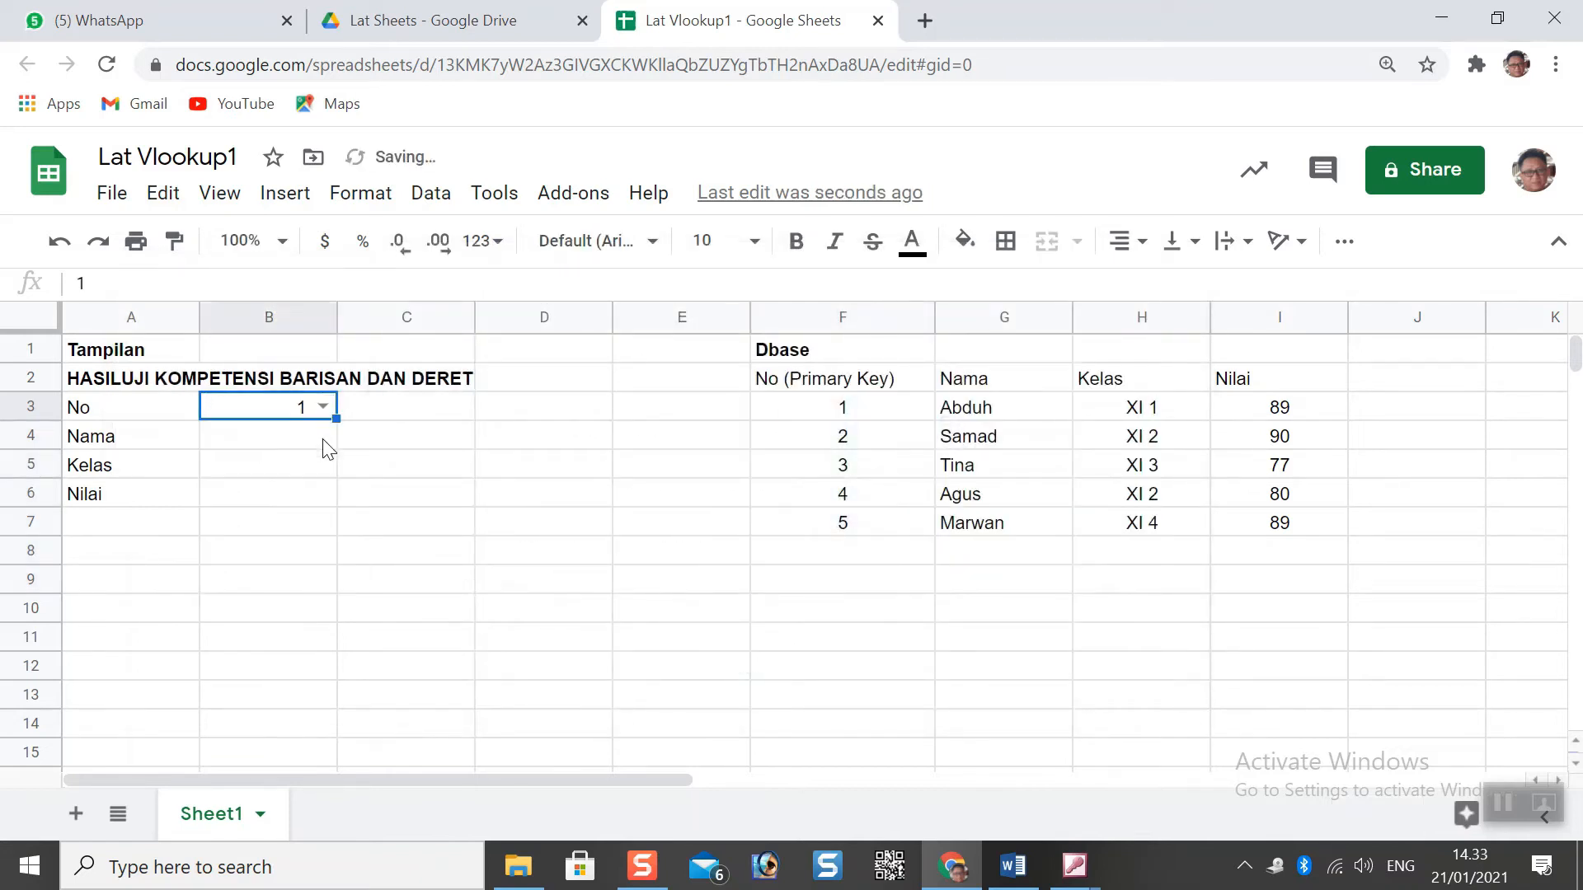
click(321, 406)
click(258, 473)
click(327, 407)
click(297, 513)
click(326, 406)
click(286, 545)
click(323, 406)
click(264, 581)
click(457, 476)
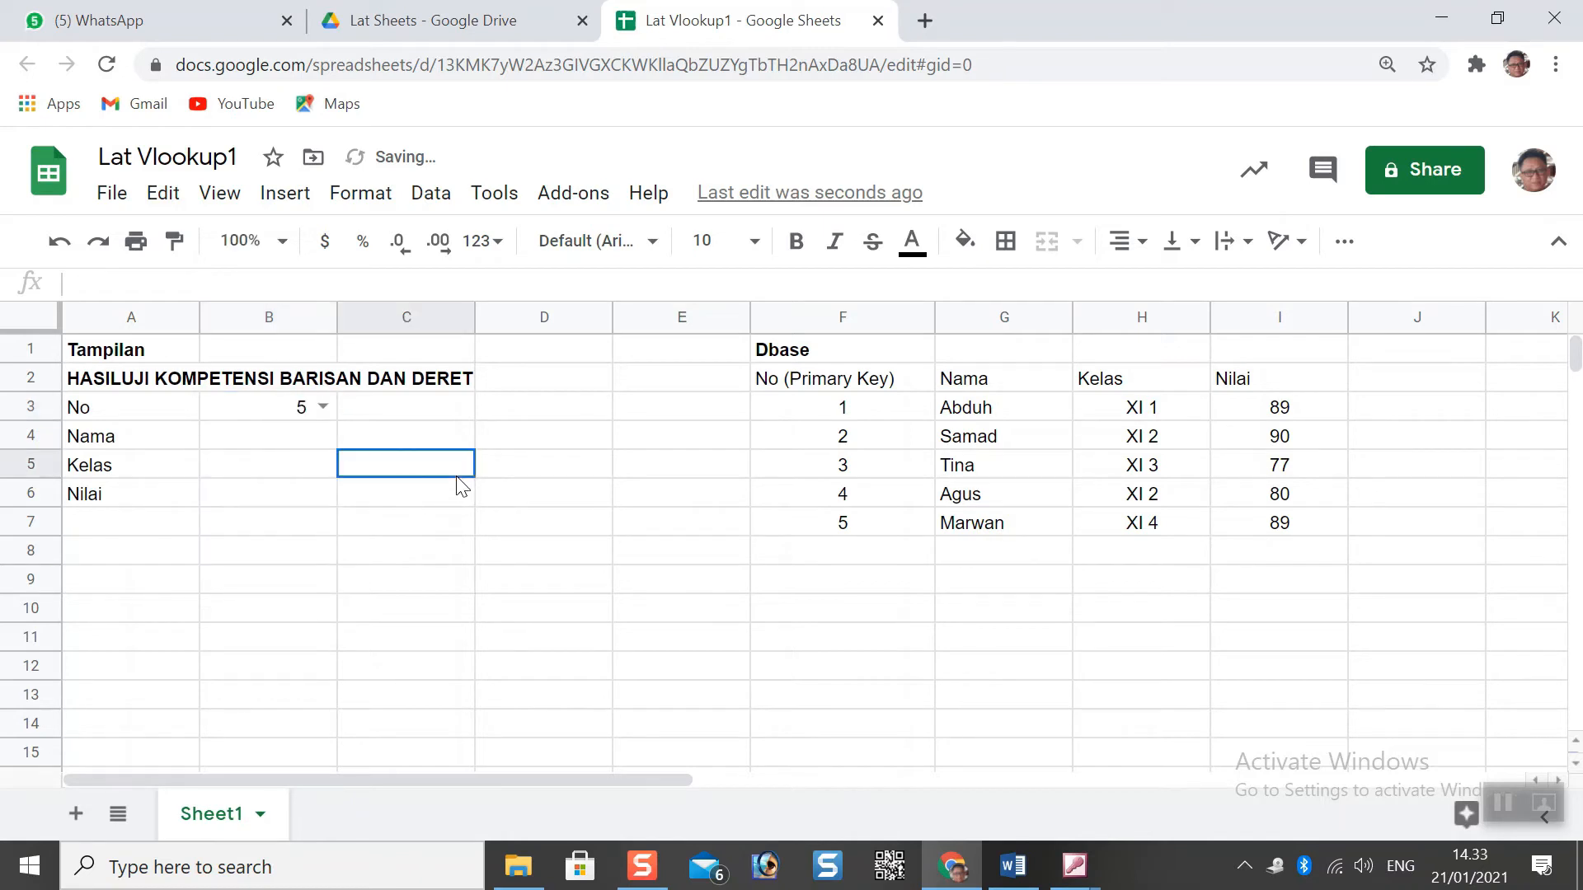
click(324, 407)
click(280, 481)
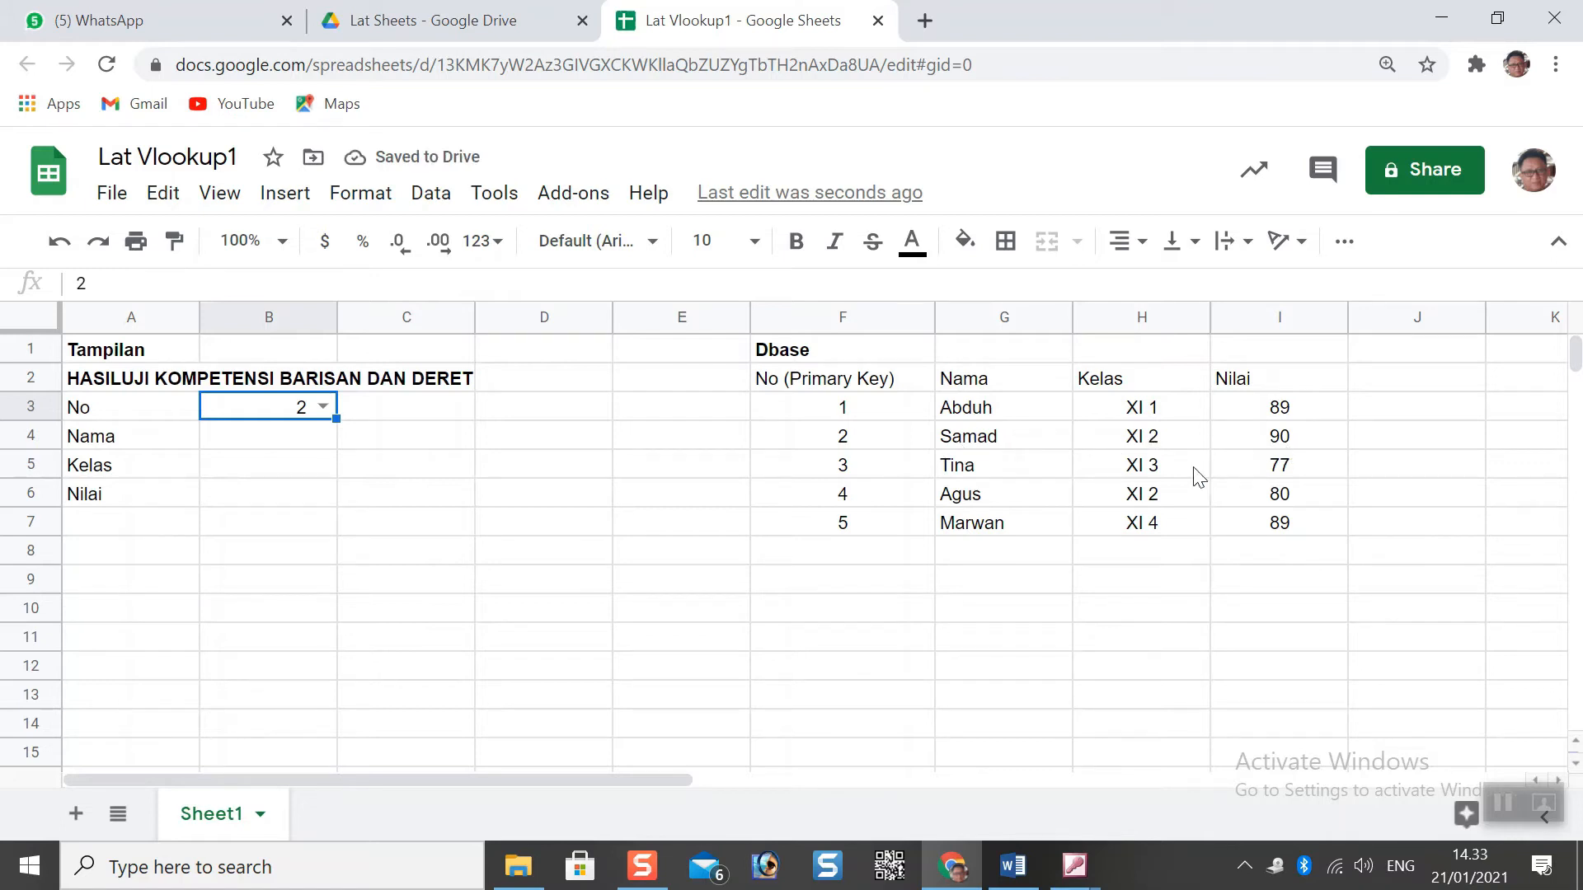
click(487, 557)
Enter the formula =VLOOKUP(B3;$F$3:$I$7;2;0) in B4 to look up the Nama for the chosen number
click(293, 450)
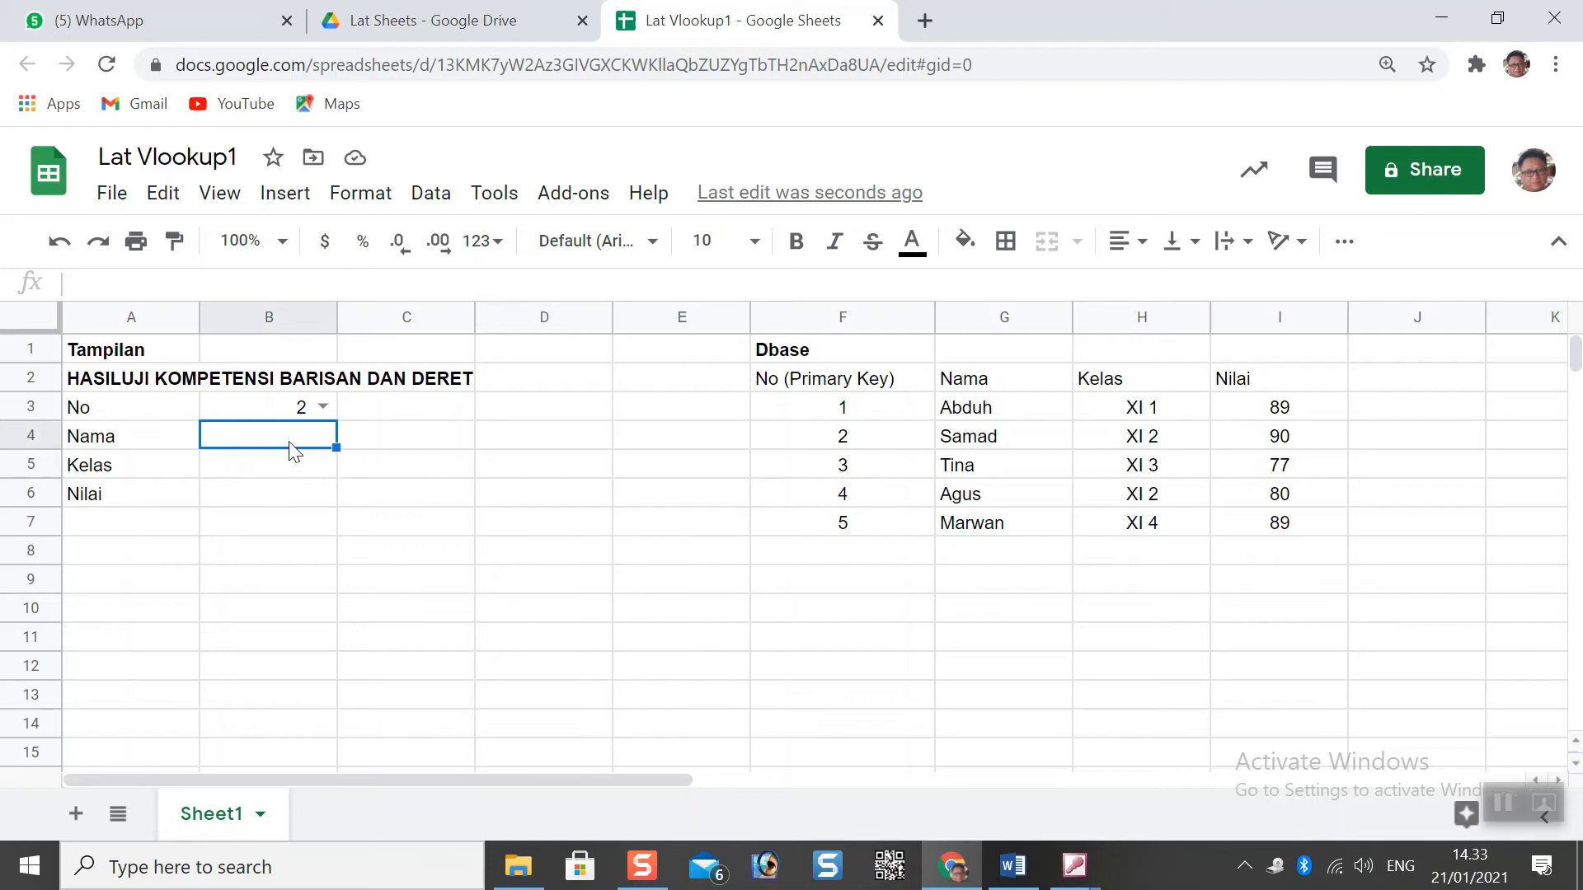
text(=)
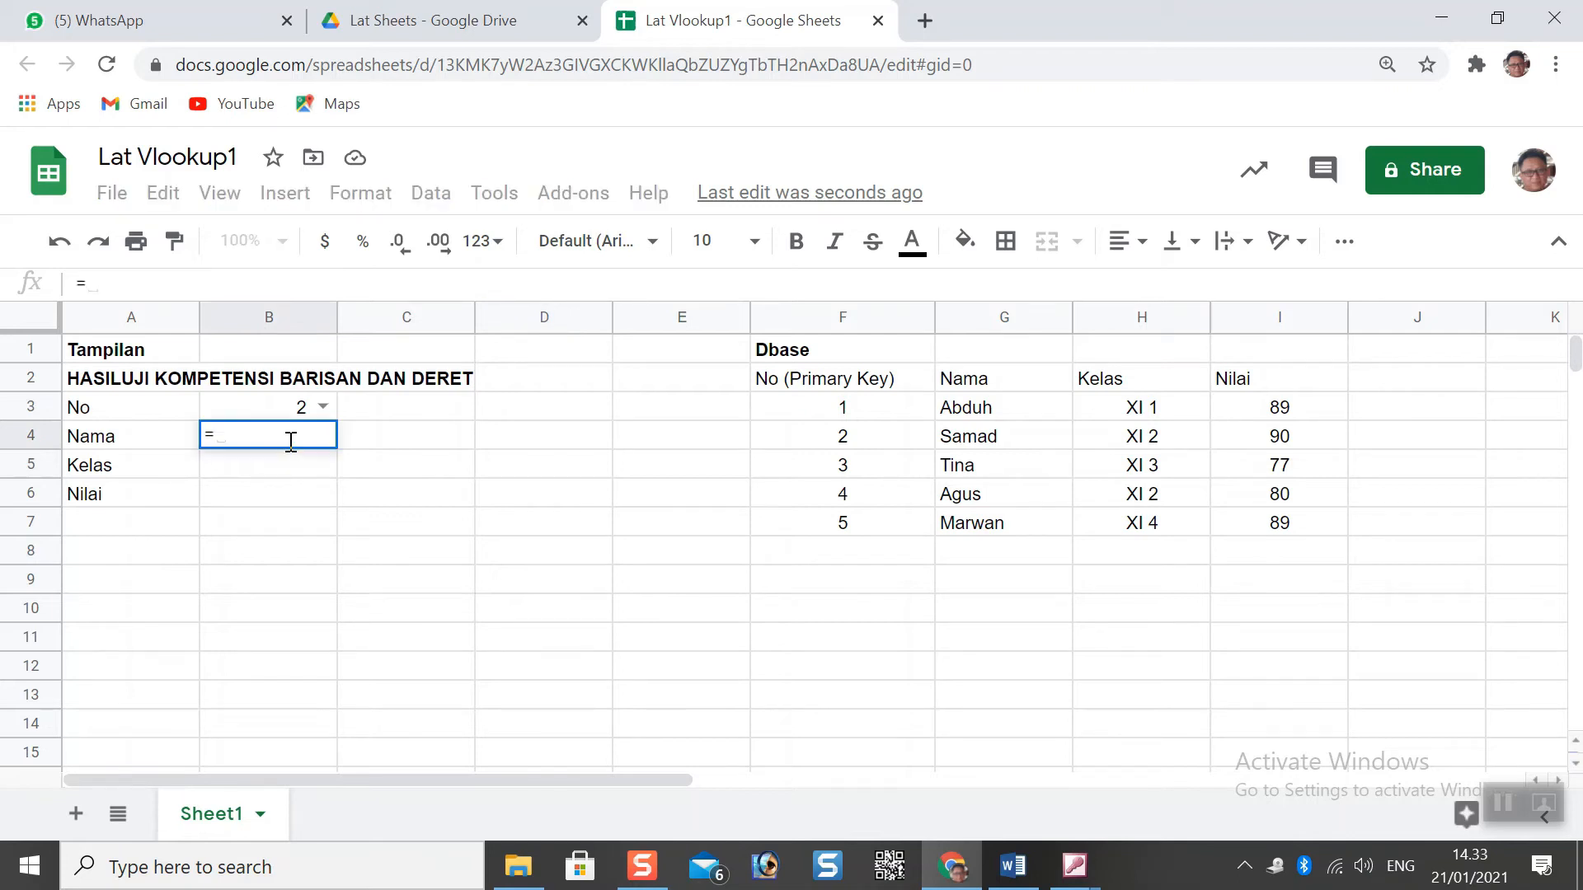
text(v)
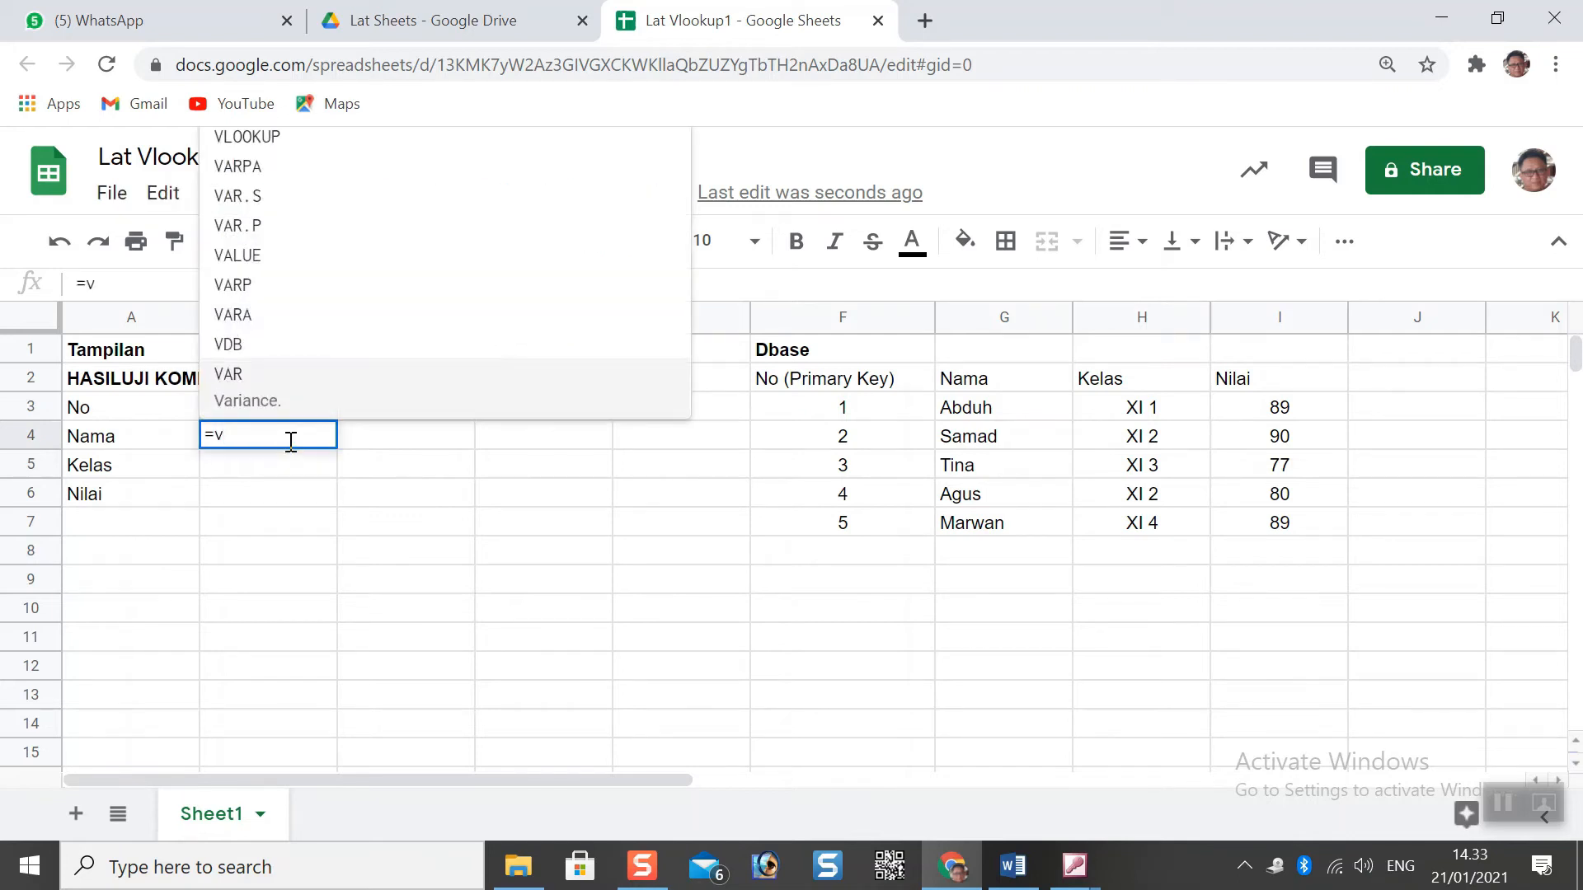
click(239, 140)
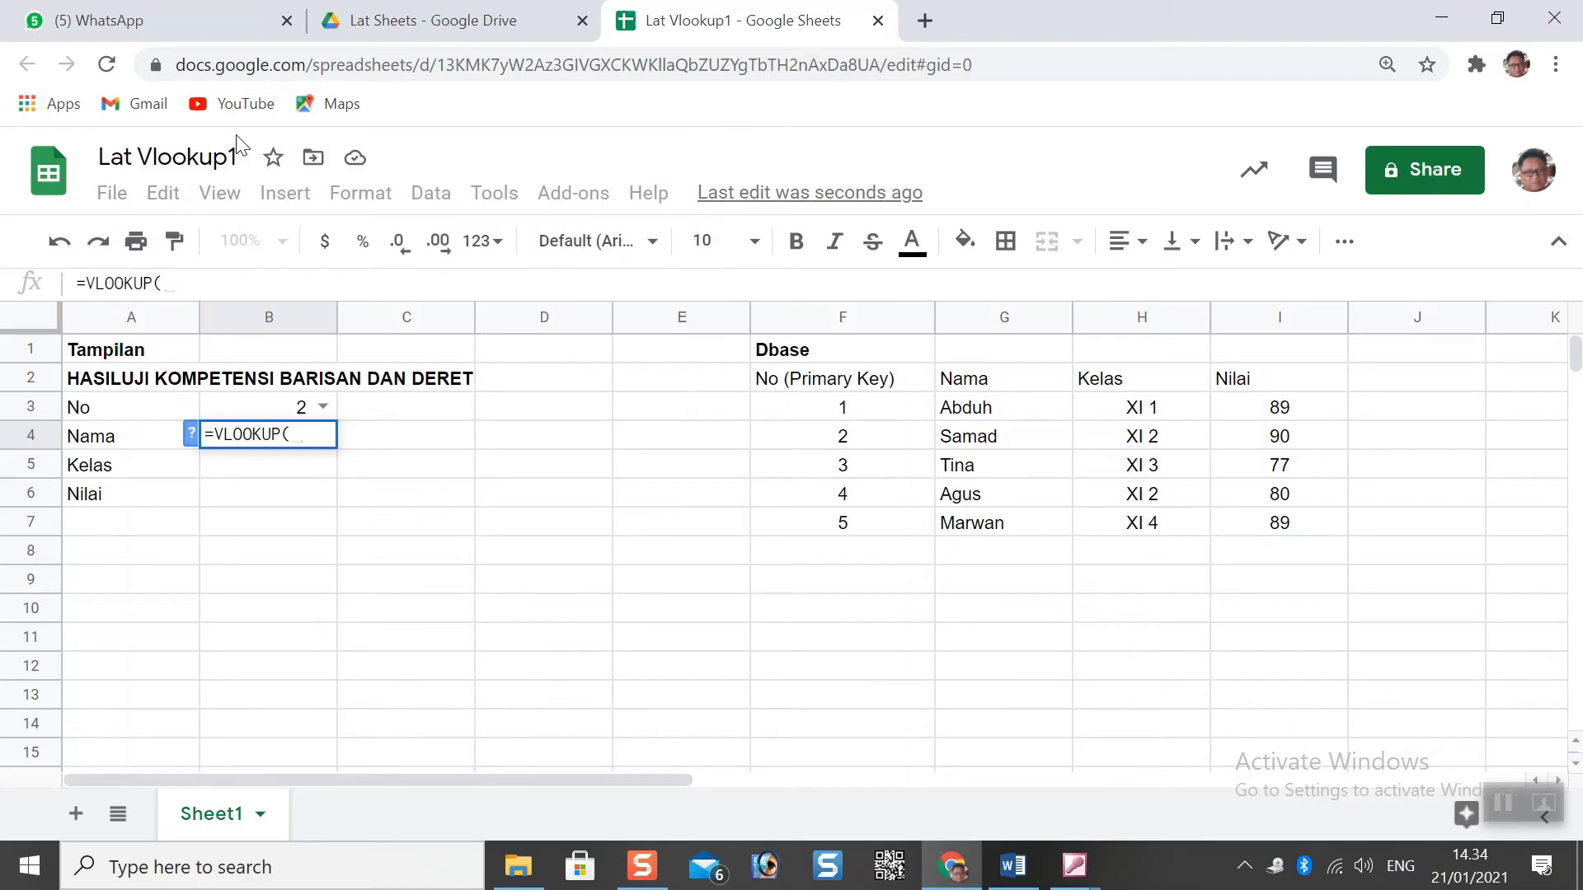
click(293, 415)
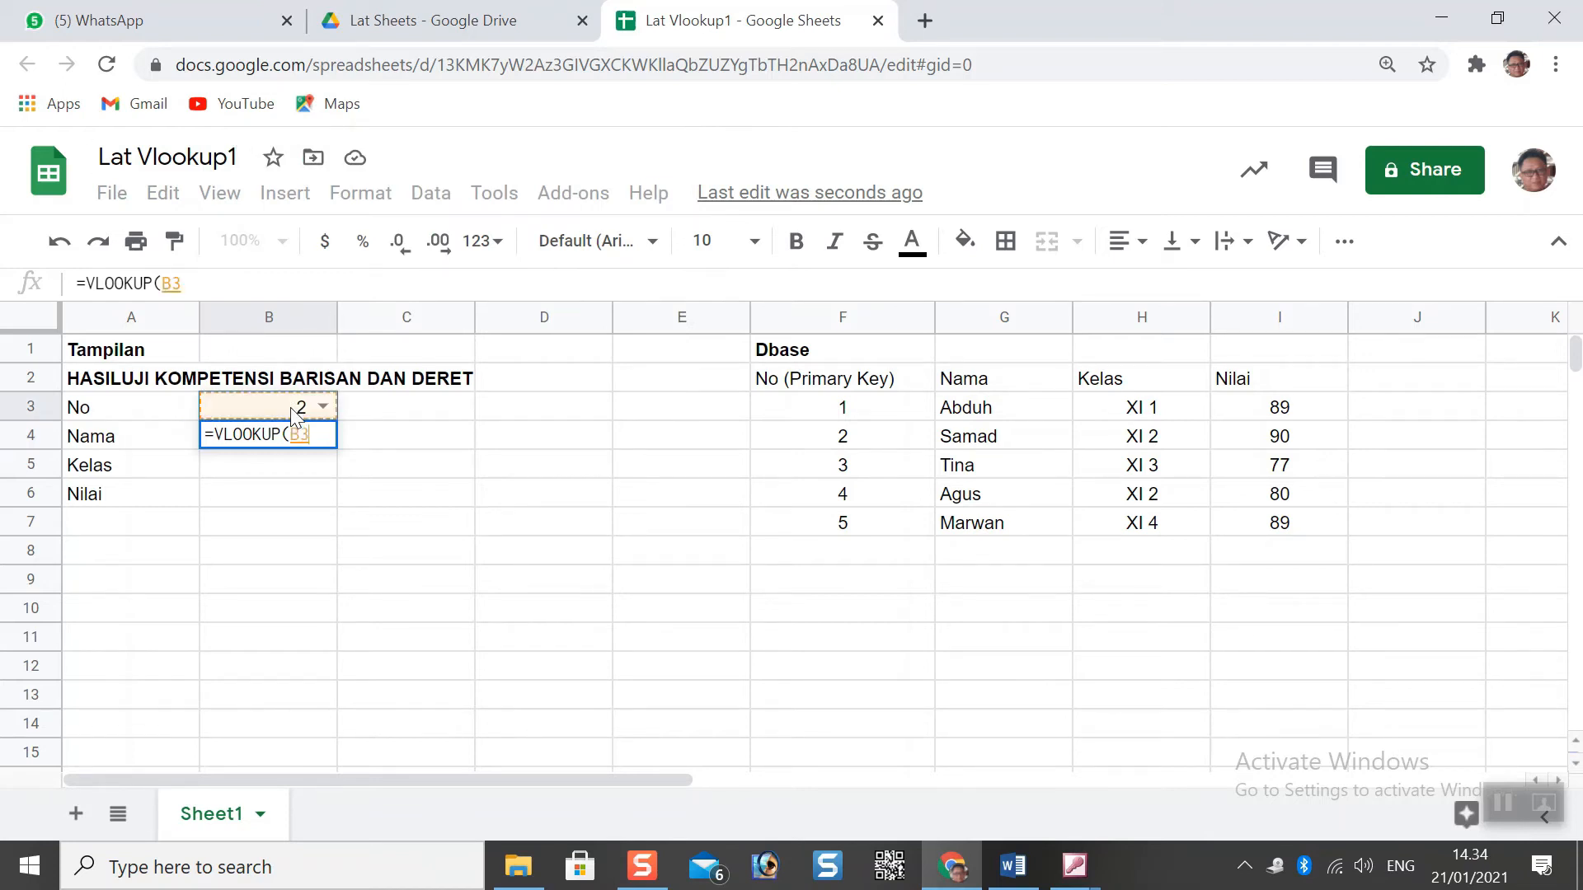
text(;)
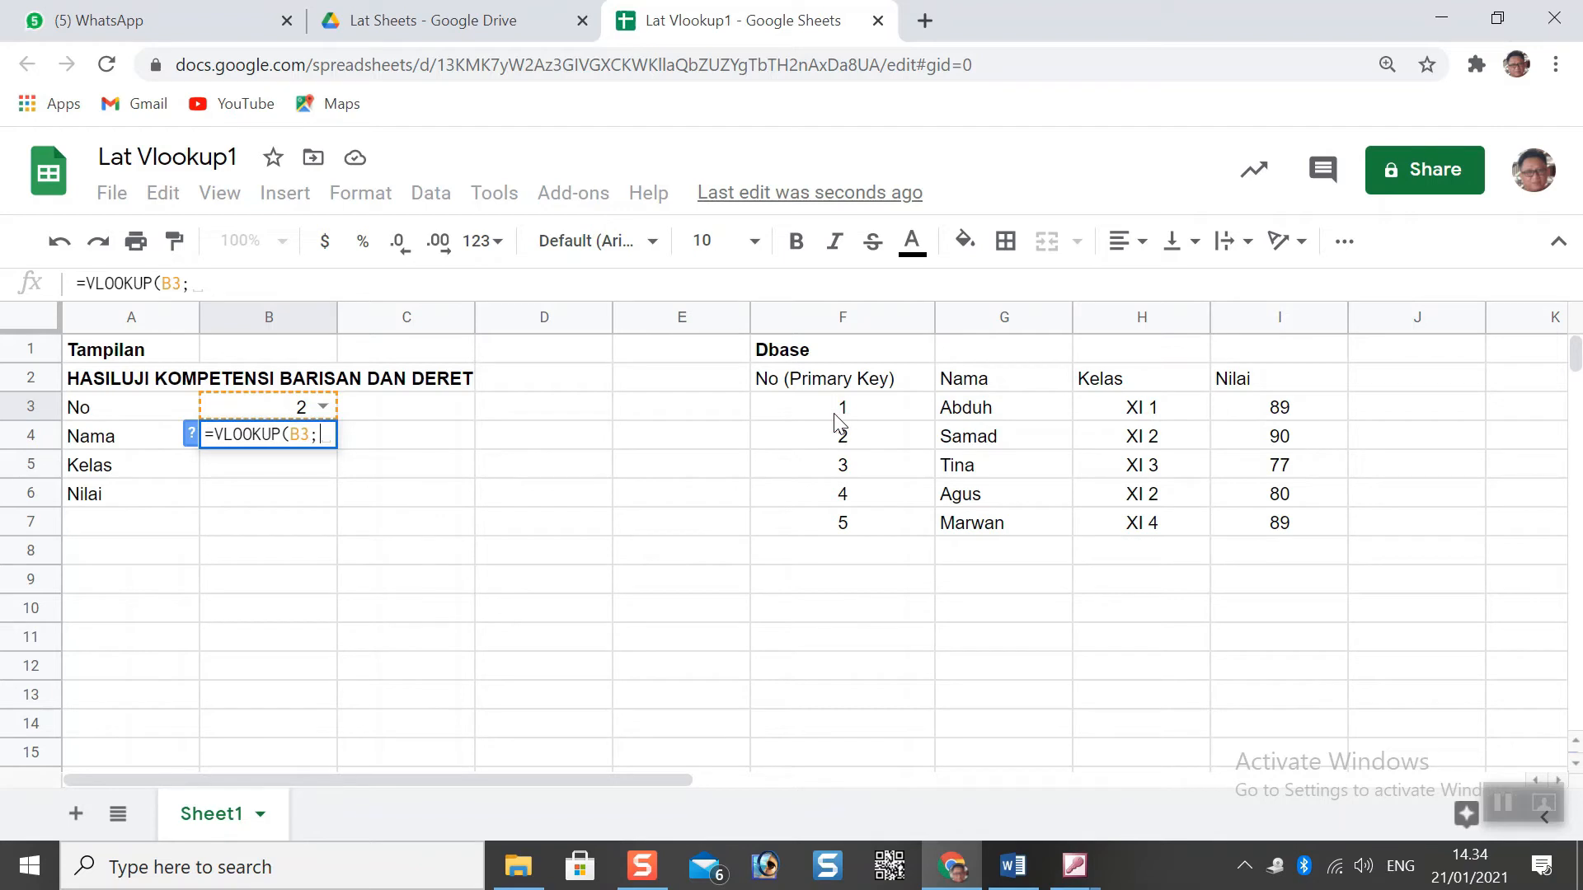
drag(835, 422, 1274, 541)
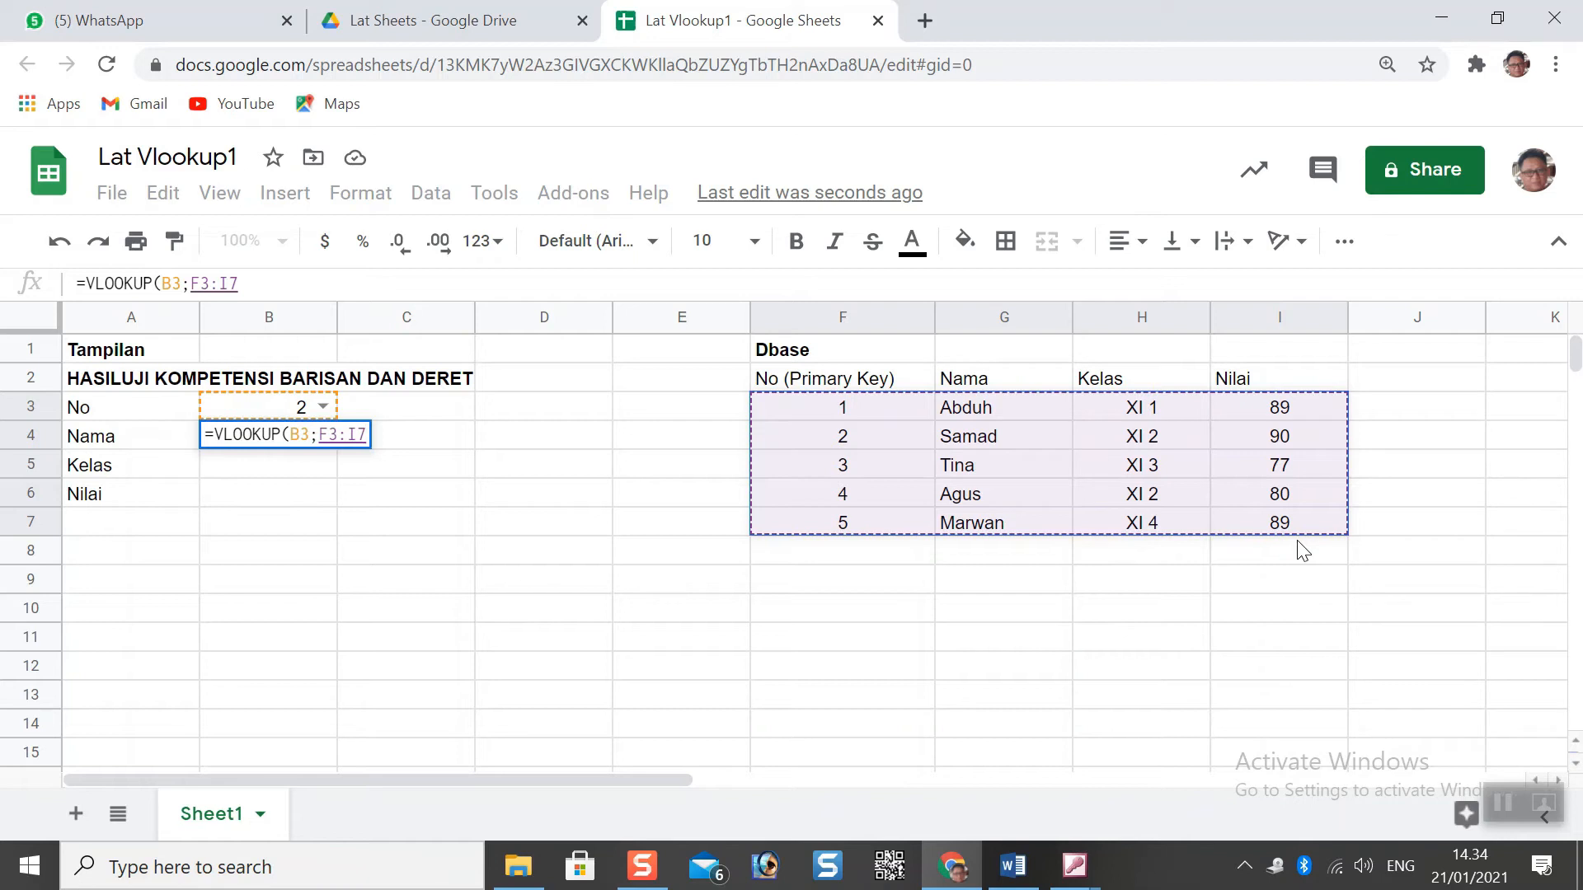
key(F4)
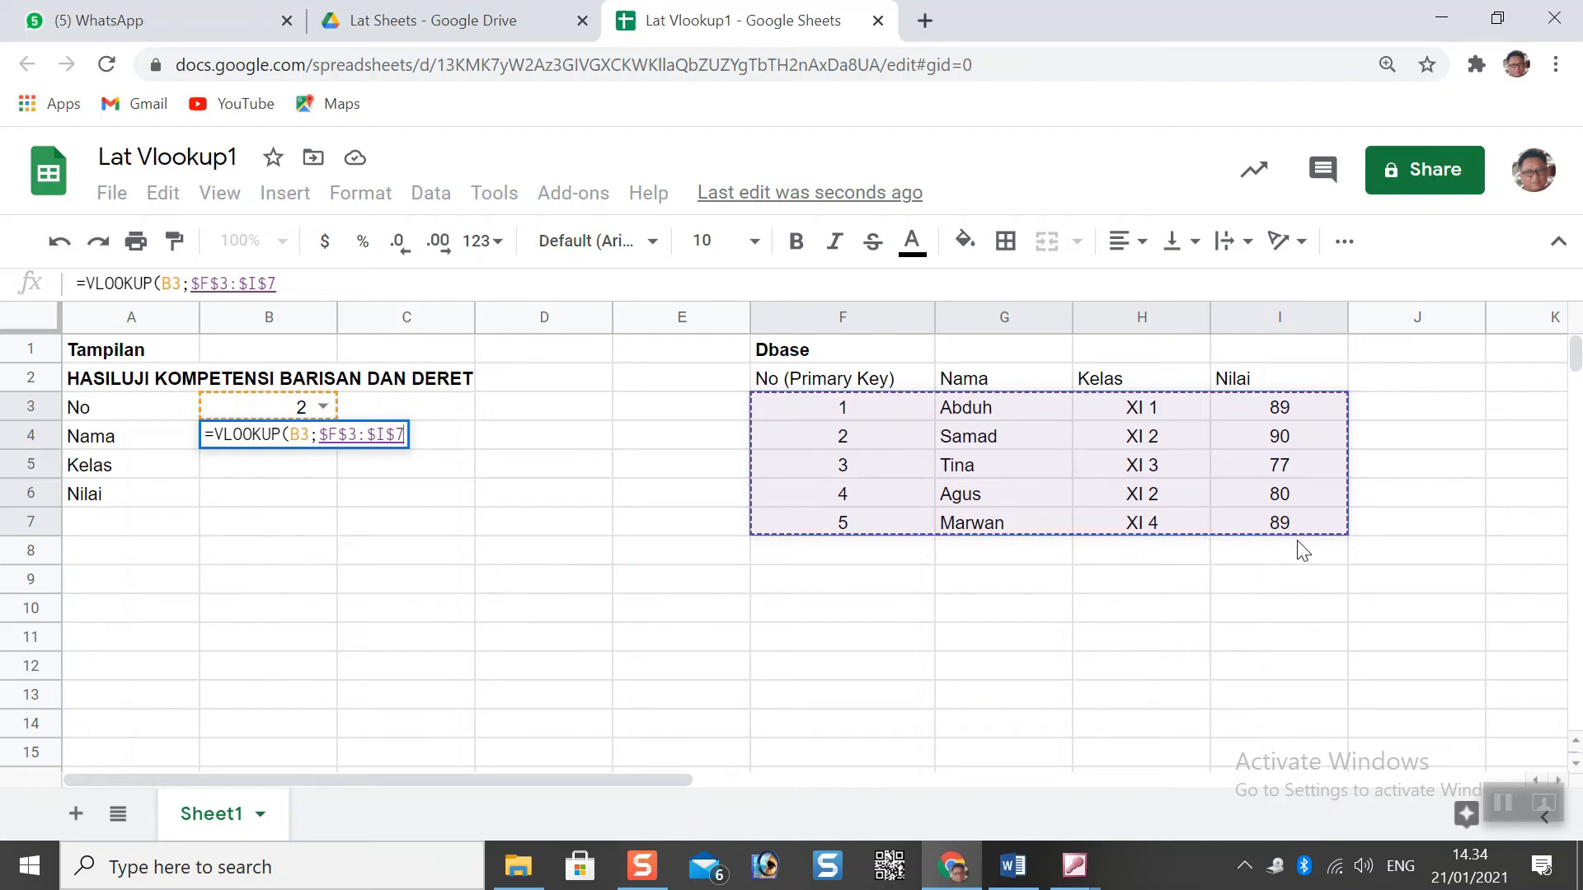
text(;)
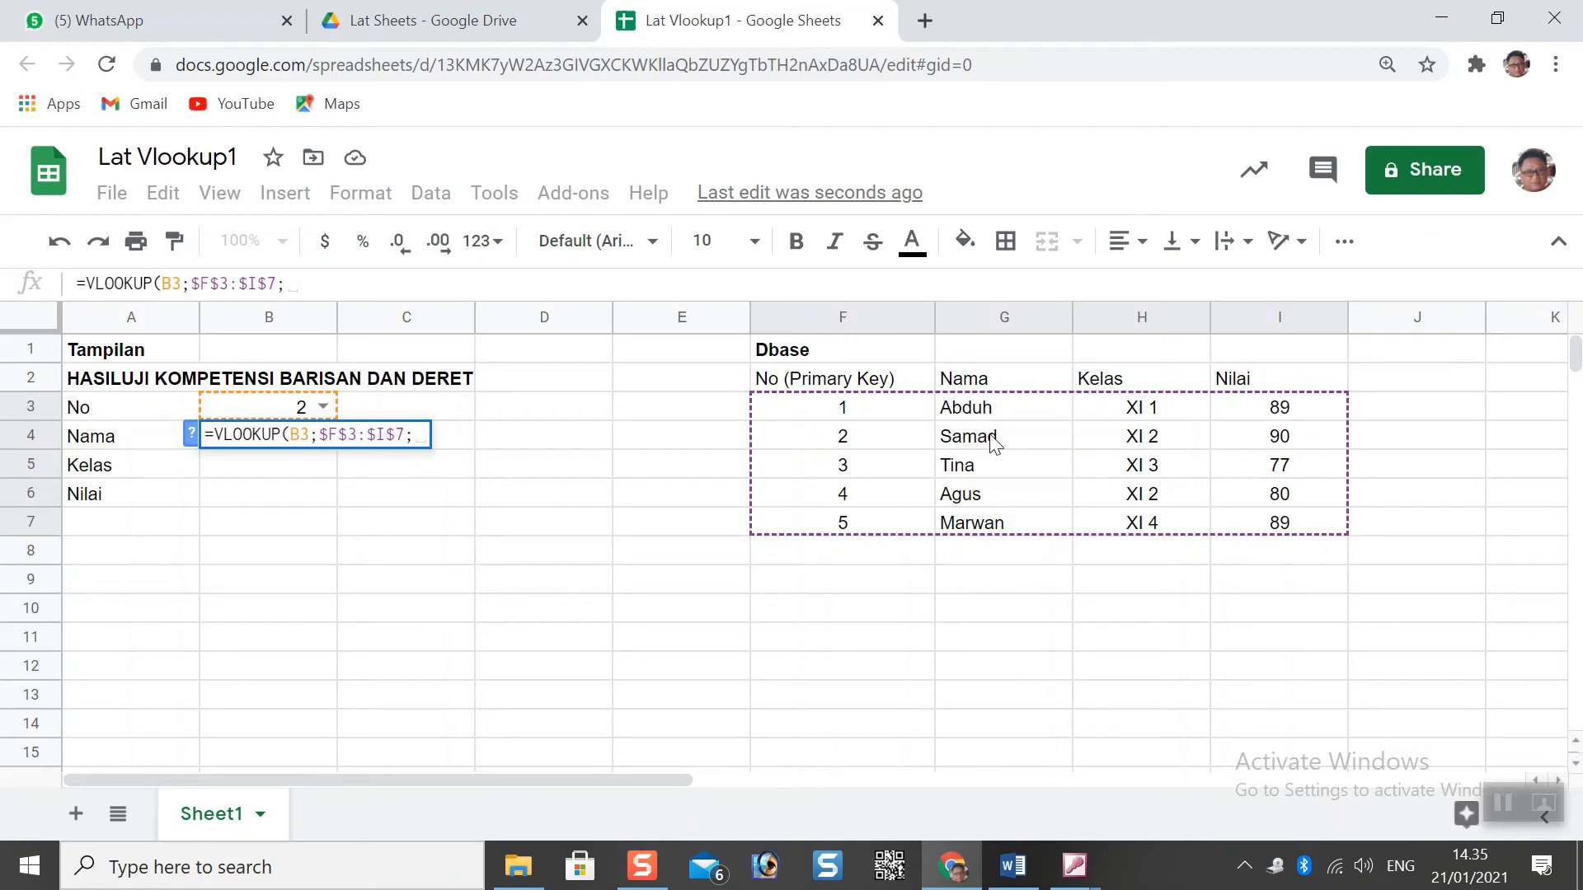
text(2)
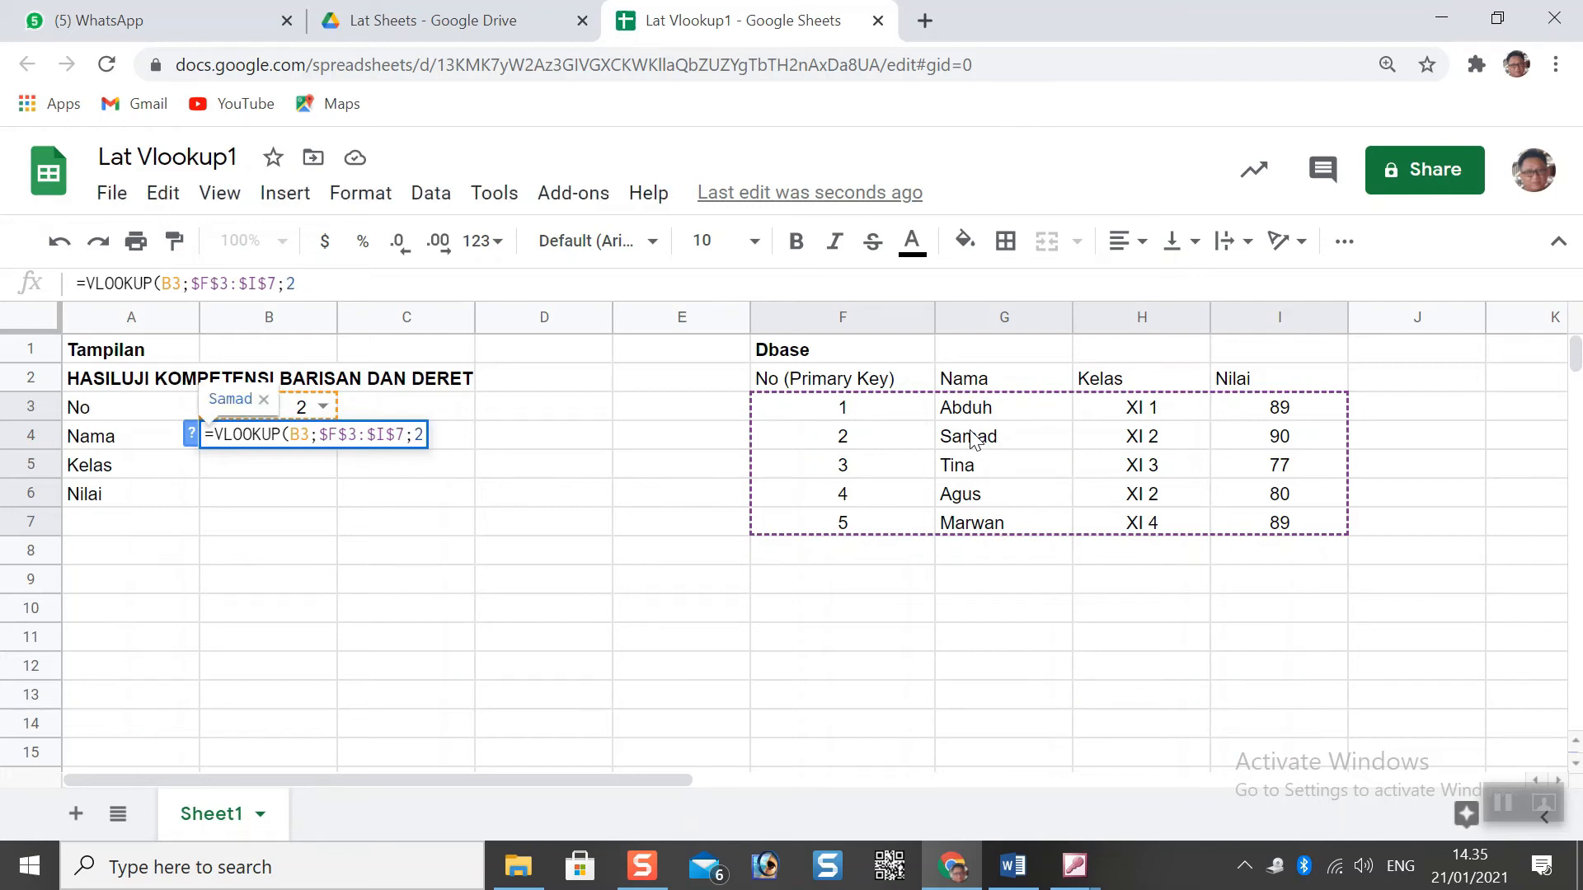
text(;)
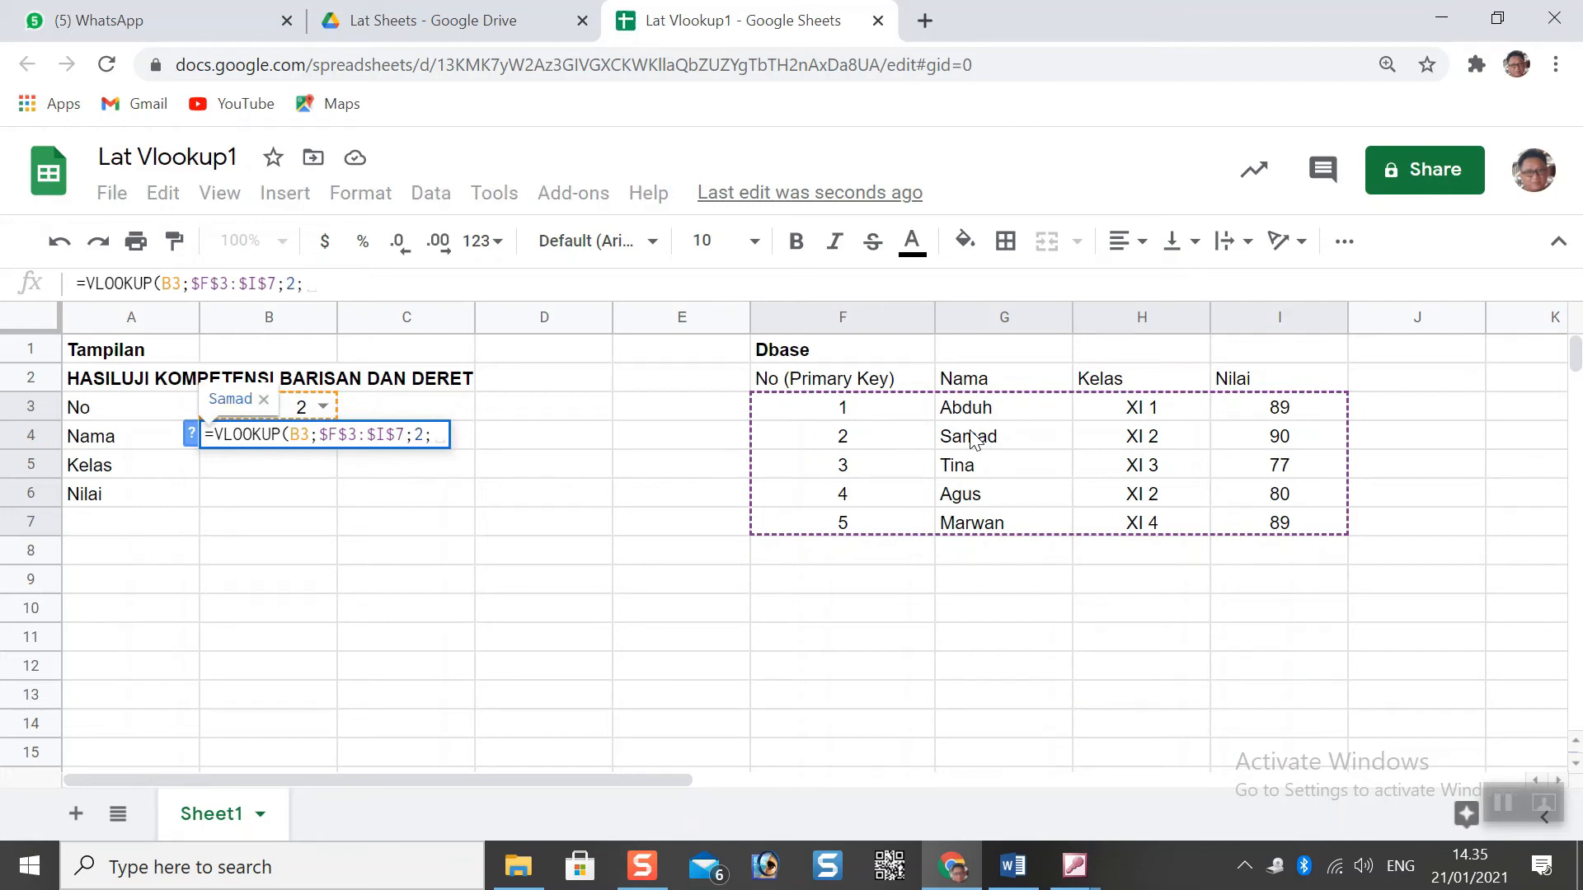
text(0)
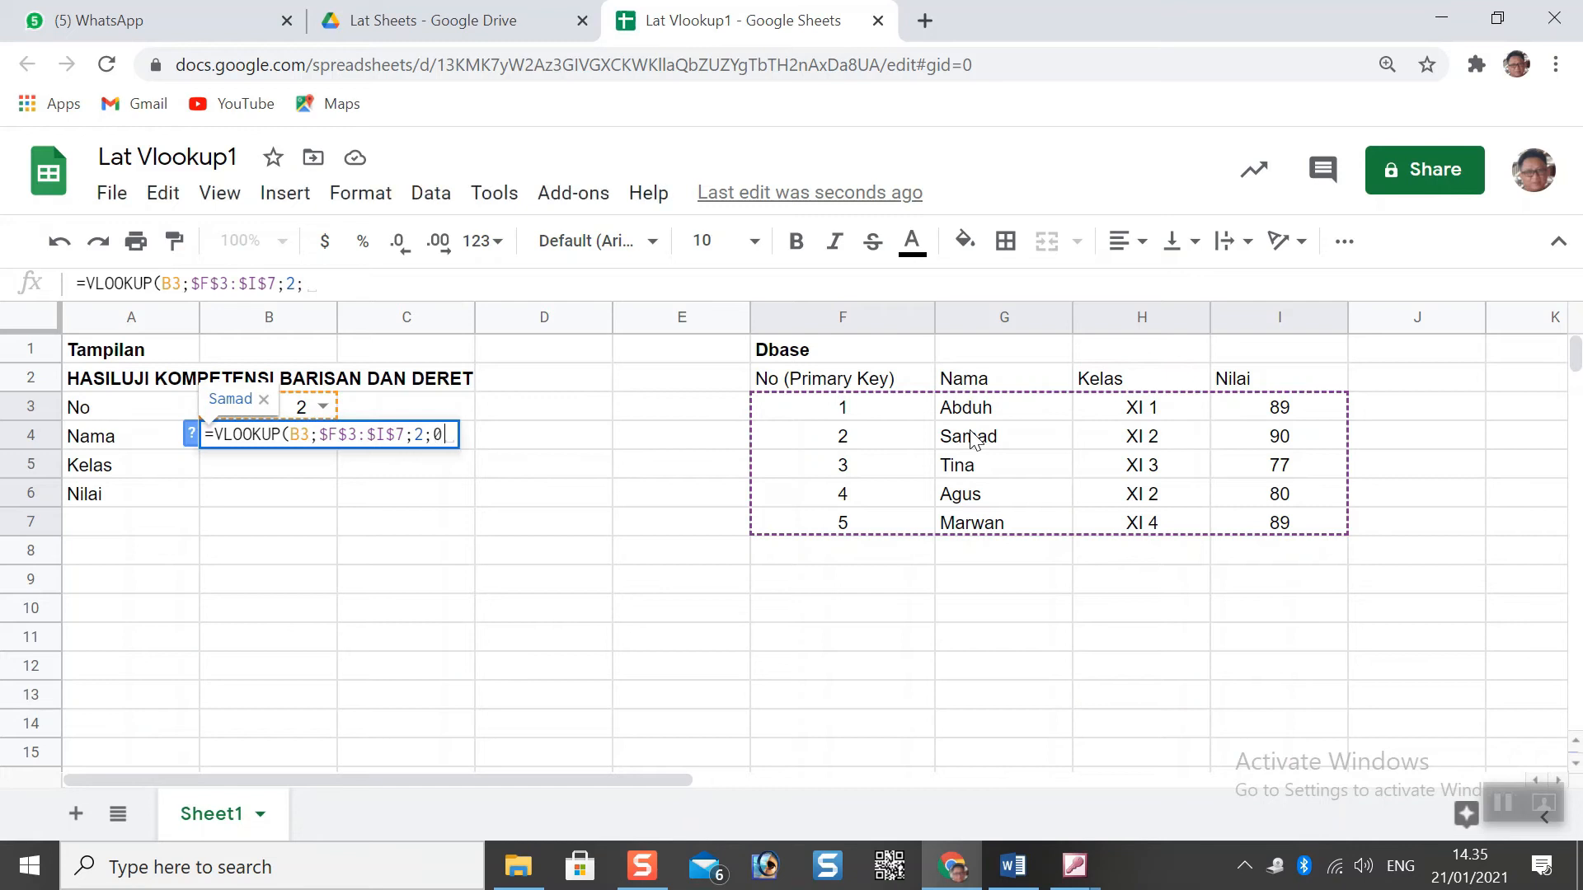
text())
key(Return)
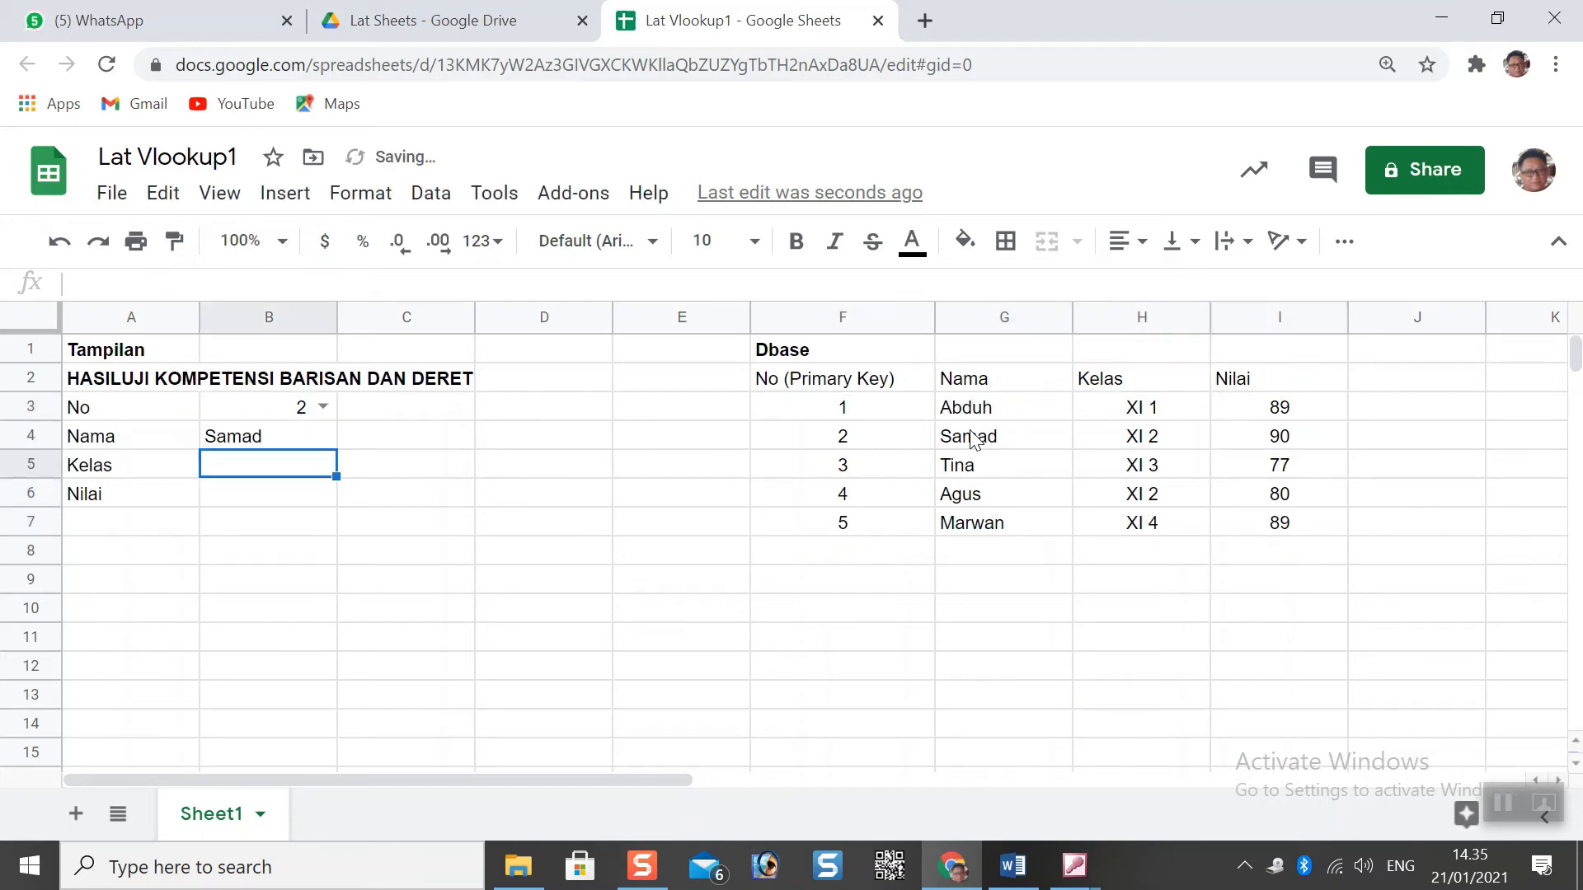
Test the Nama lookup by setting the No dropdown in B3 to 3, and inspect the formula in B4
click(319, 408)
click(252, 486)
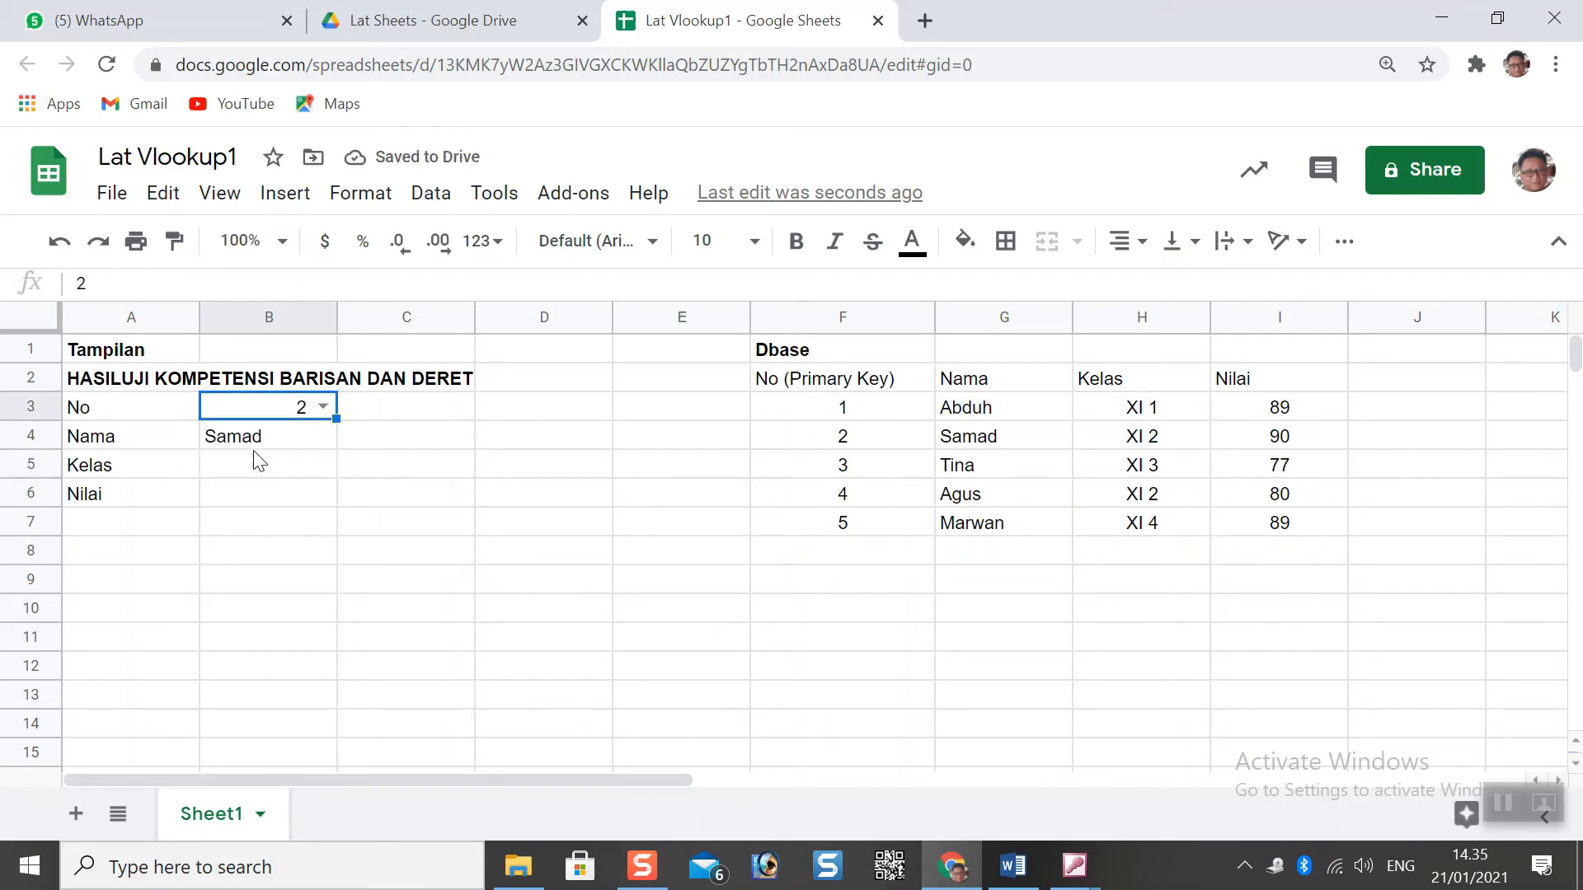
click(319, 407)
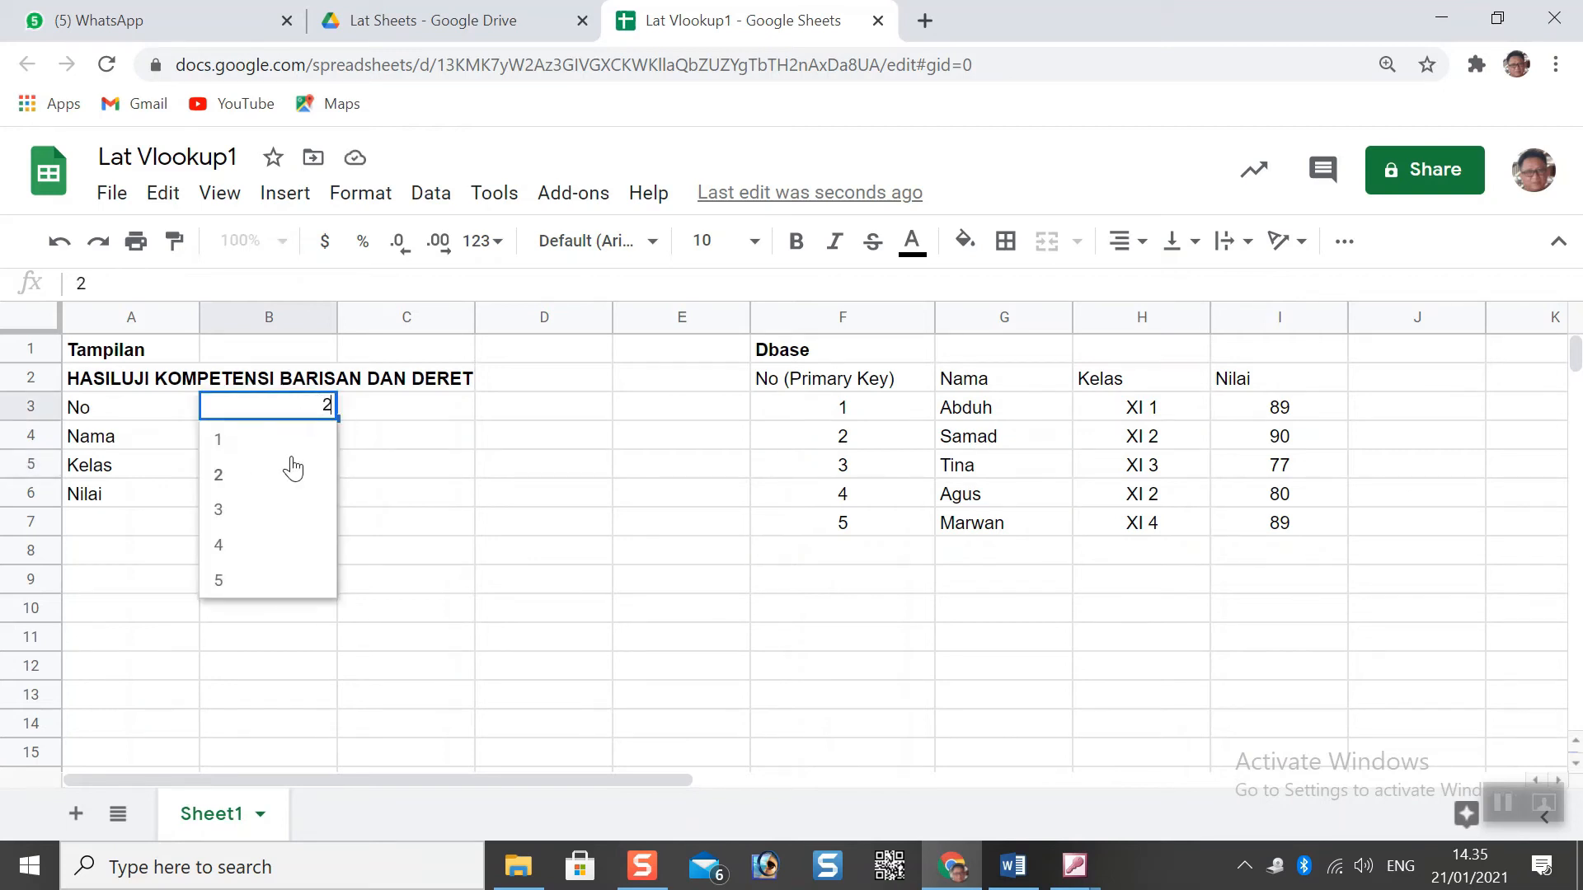
click(276, 512)
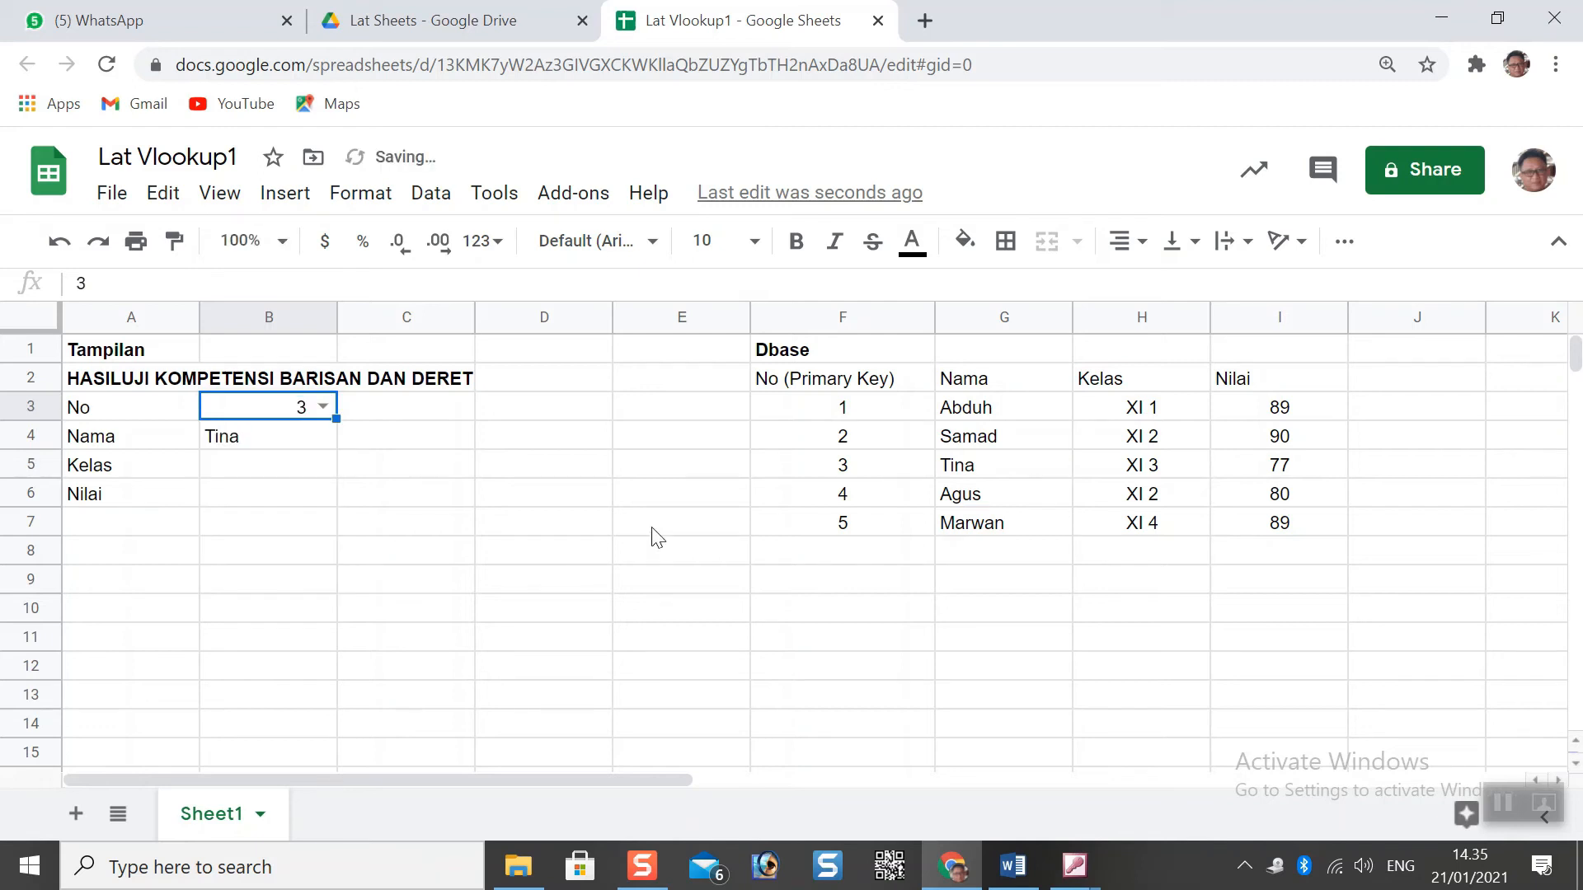
click(305, 445)
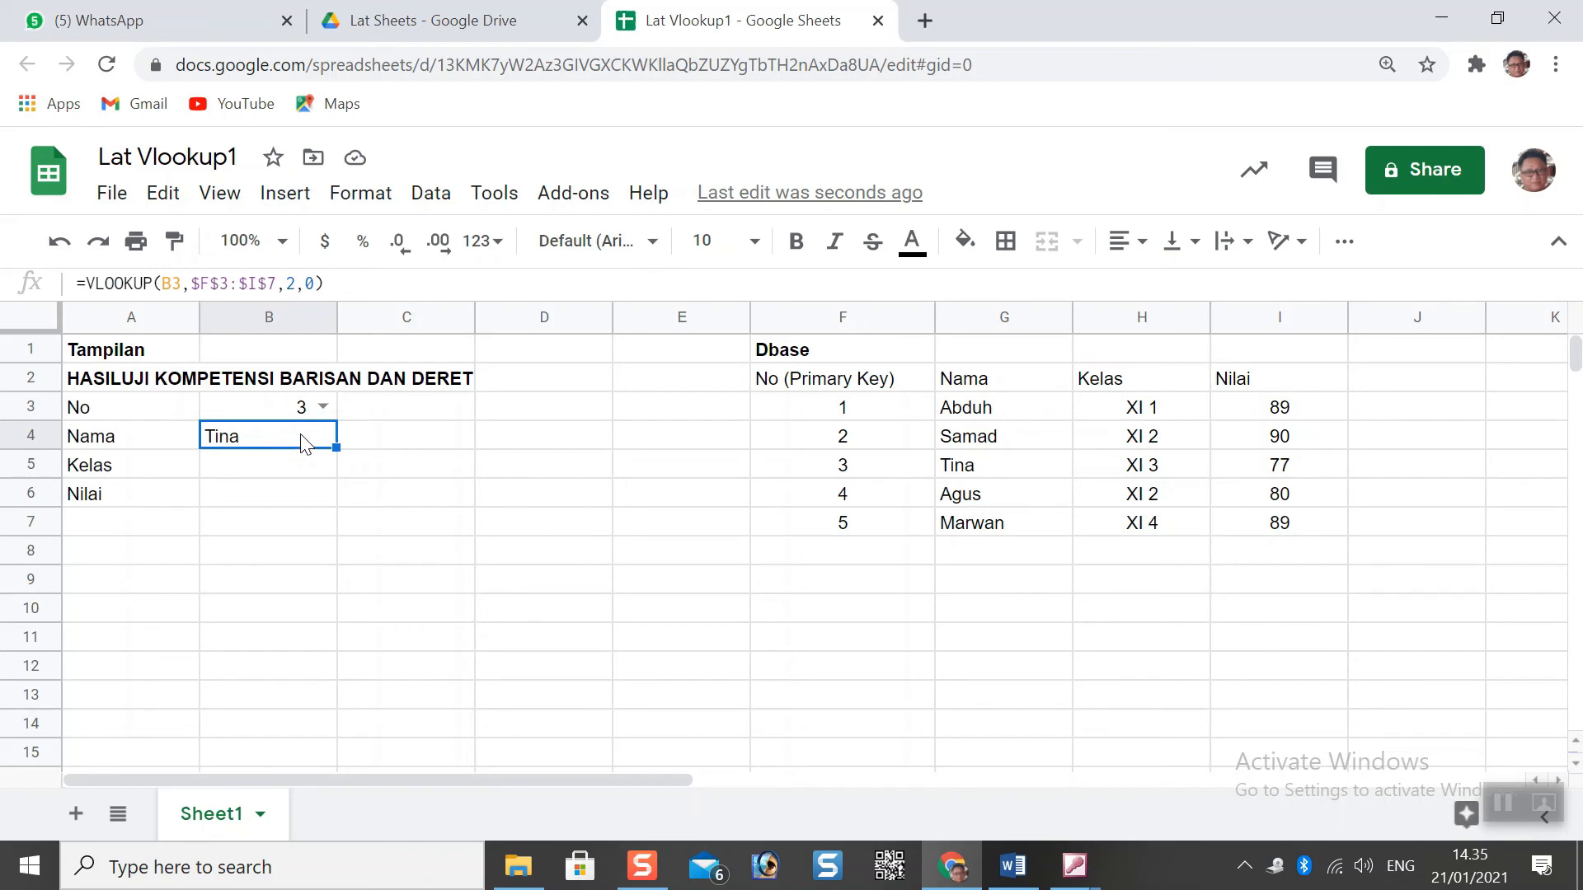
Make the B3 reference absolute ($B$3) in the Nama formula in B4 and fill the formula down to B5:B6
double_click(303, 436)
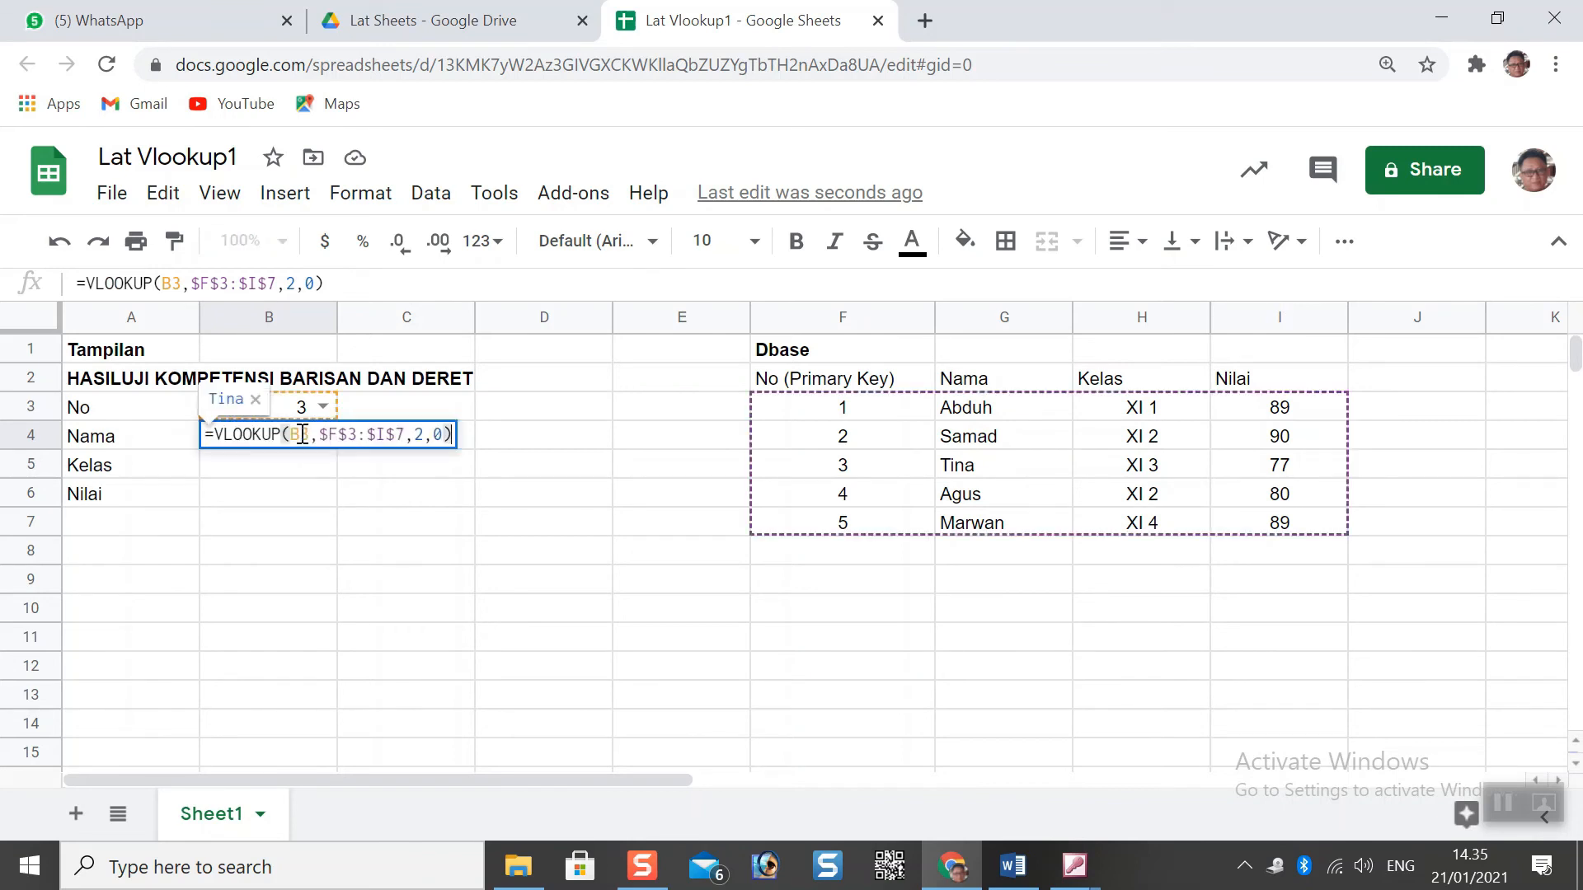
drag(312, 434, 294, 433)
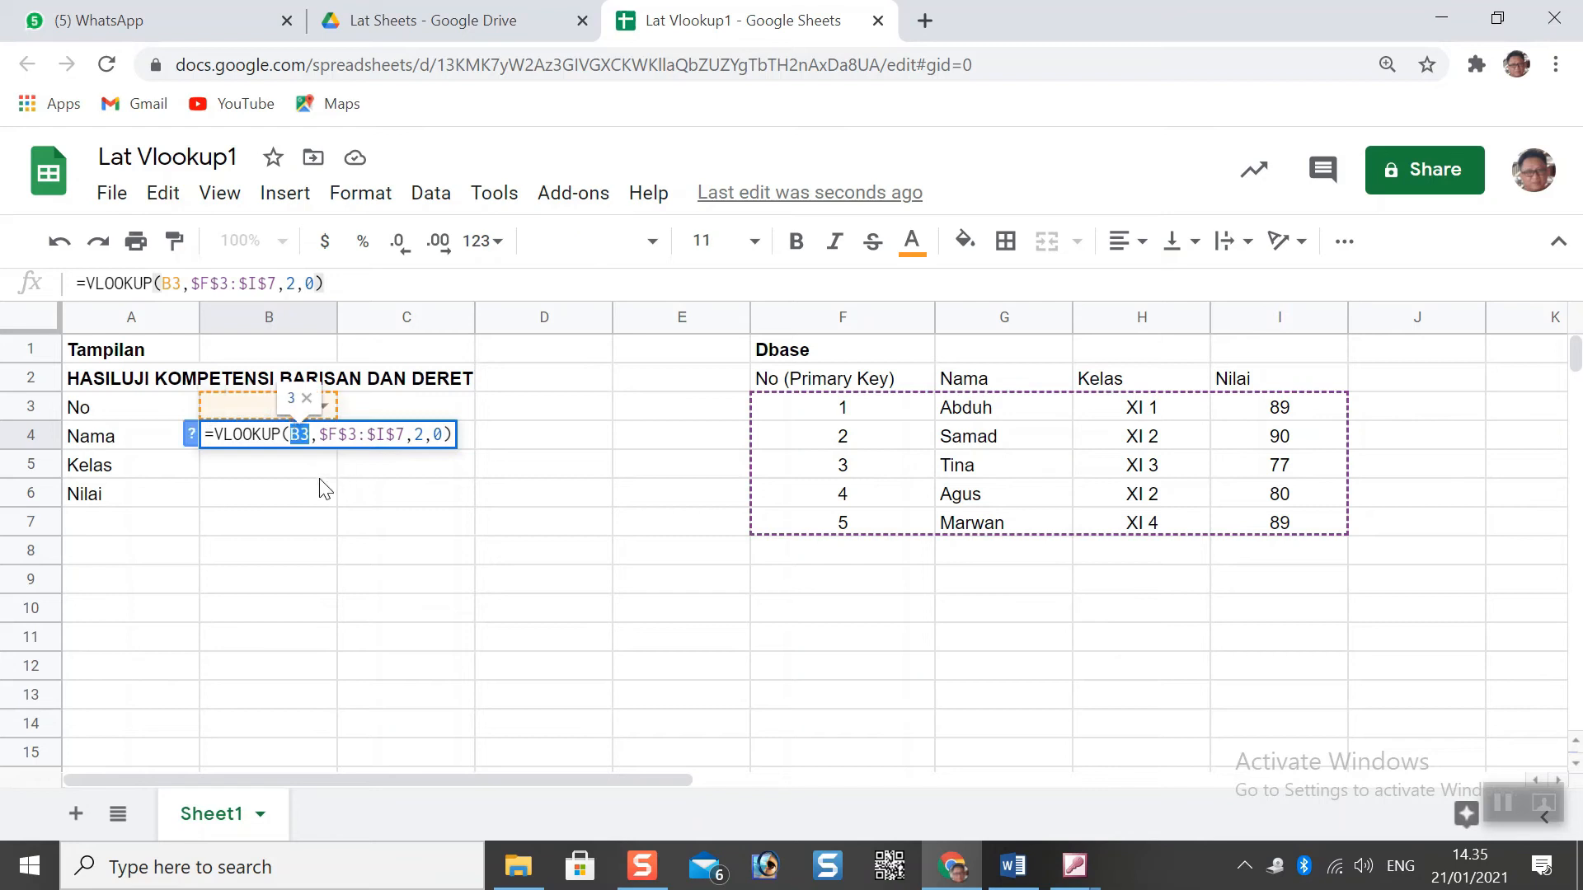
click(300, 437)
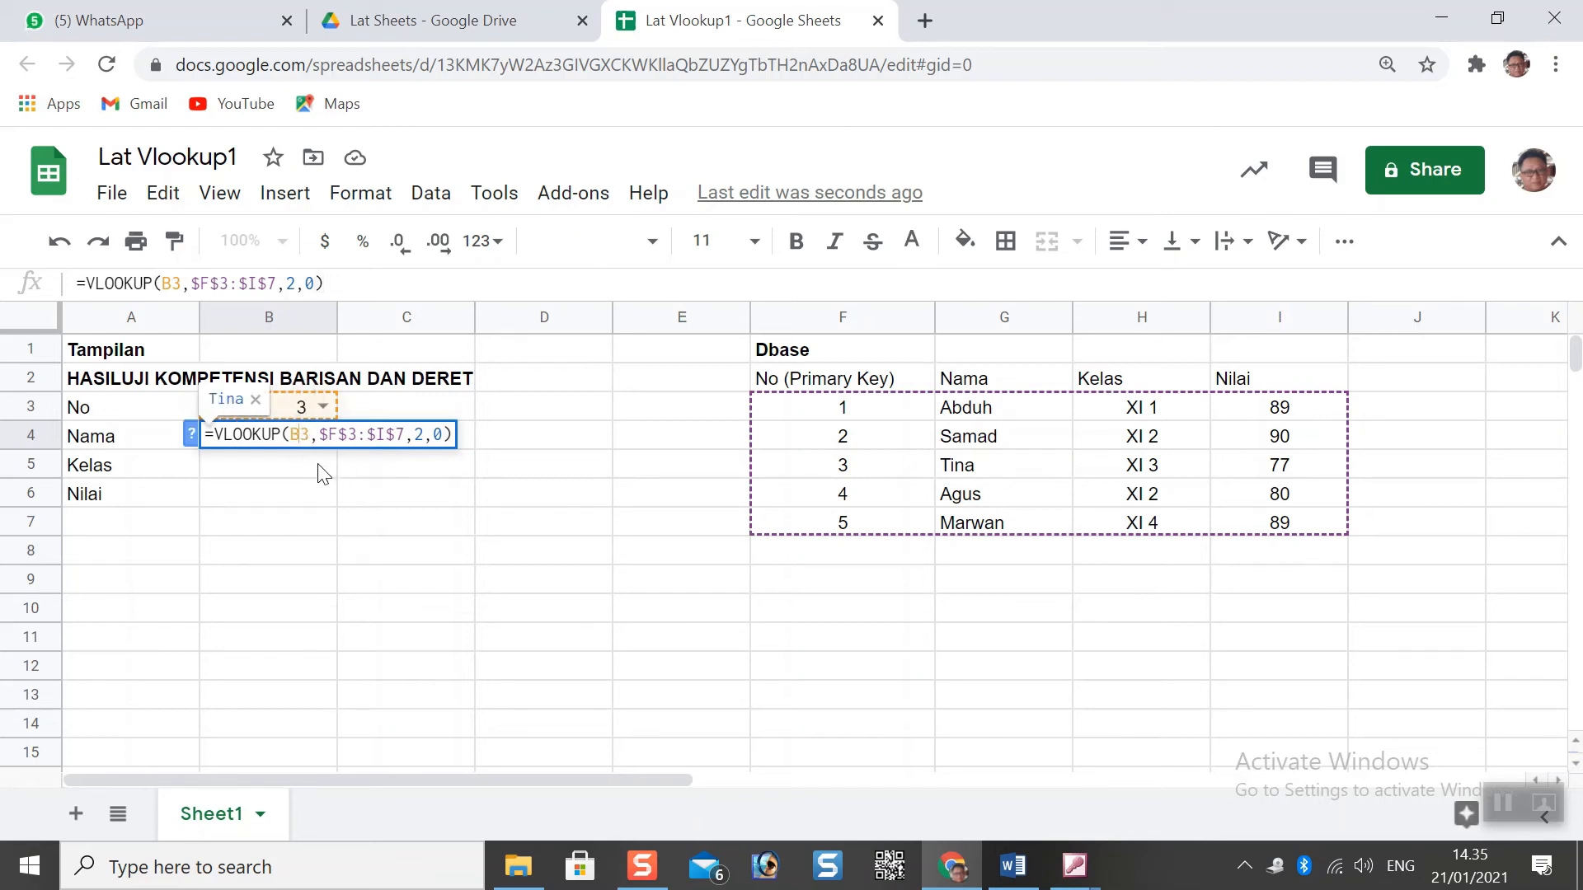
key(F4)
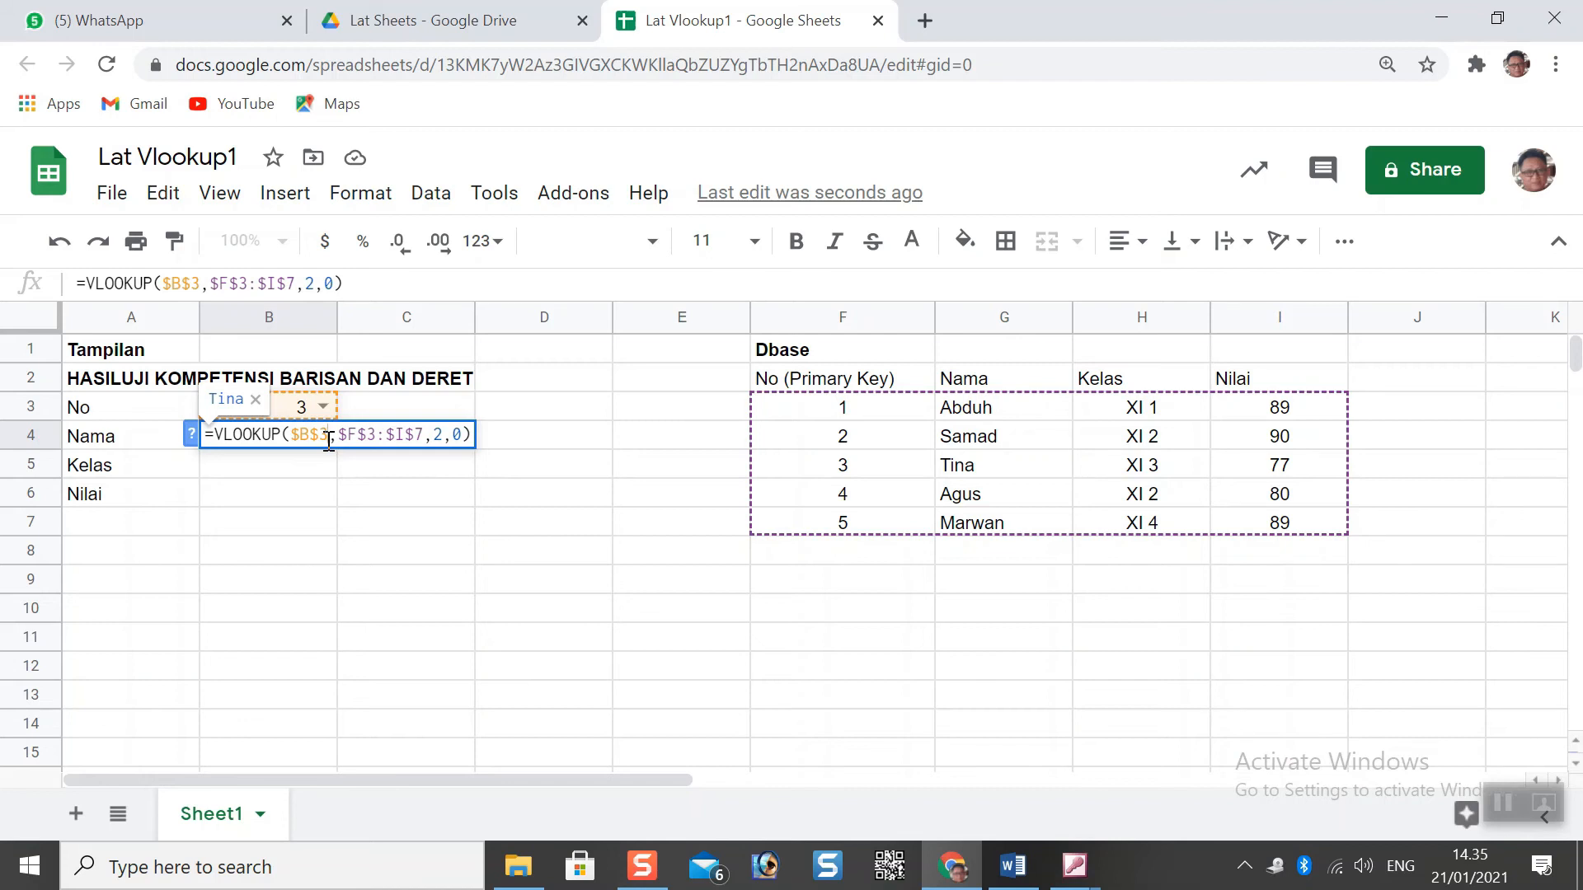
key(Return)
click(329, 446)
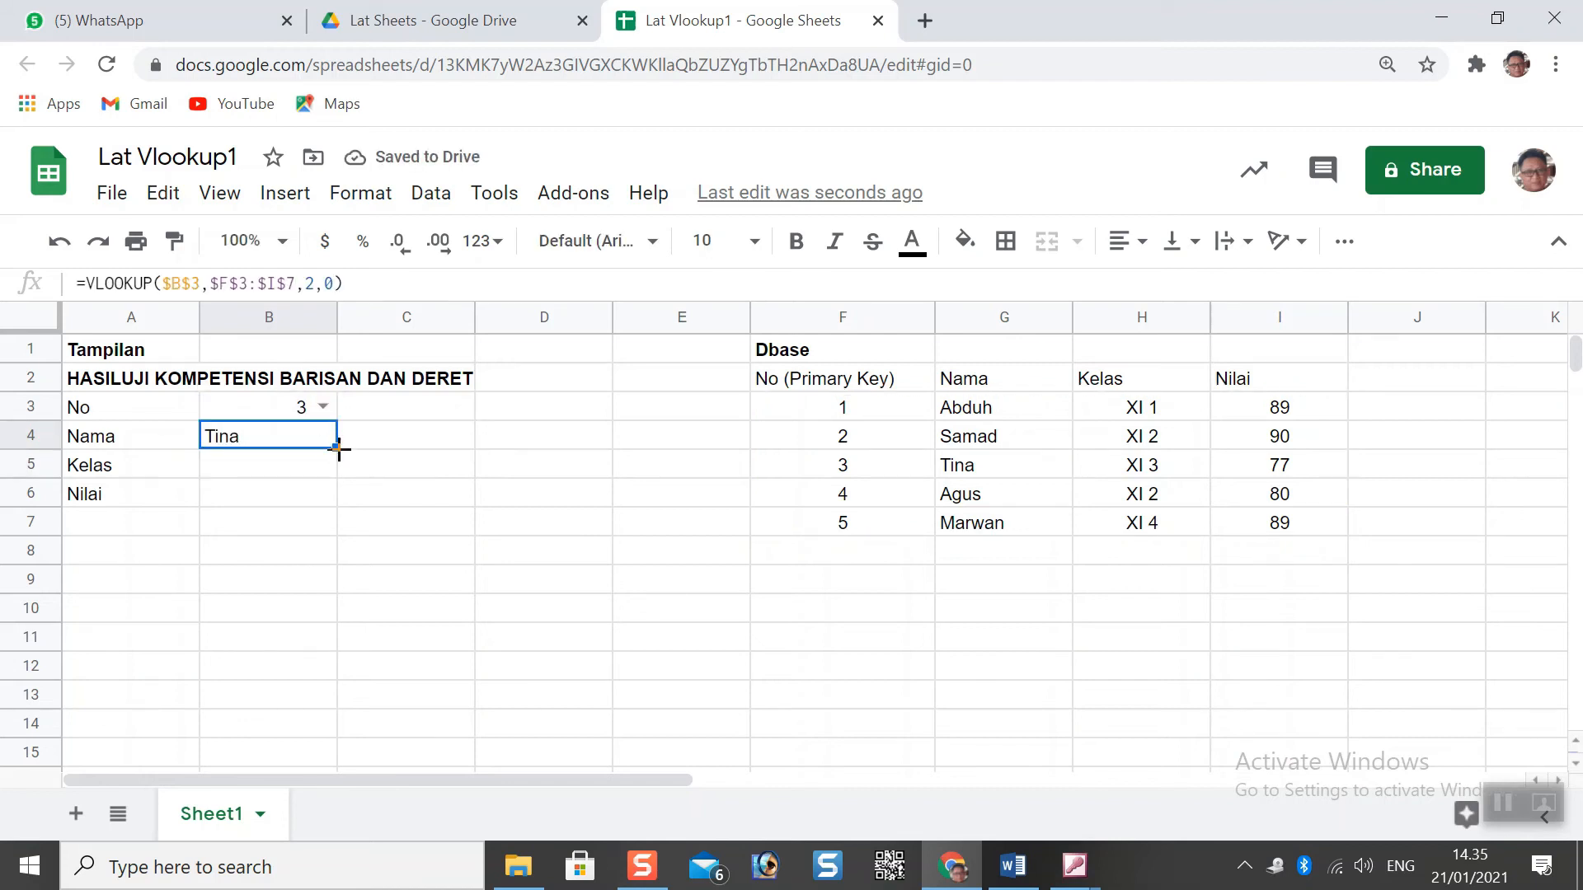
double_click(338, 447)
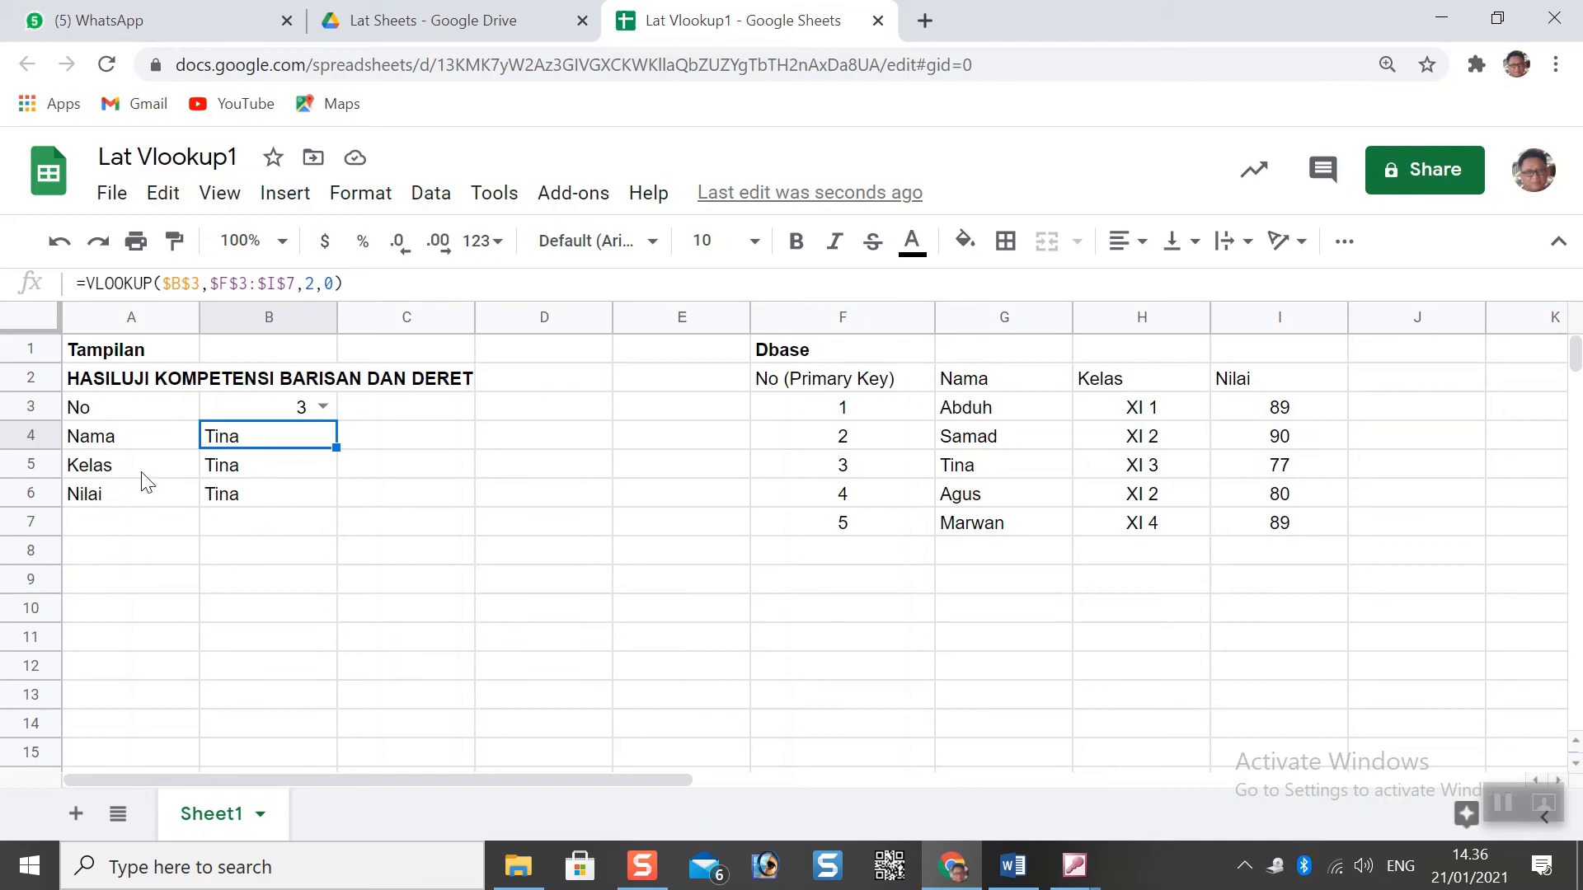
Change the VLOOKUP column index in B5 to 3 to look up the Kelas
click(231, 472)
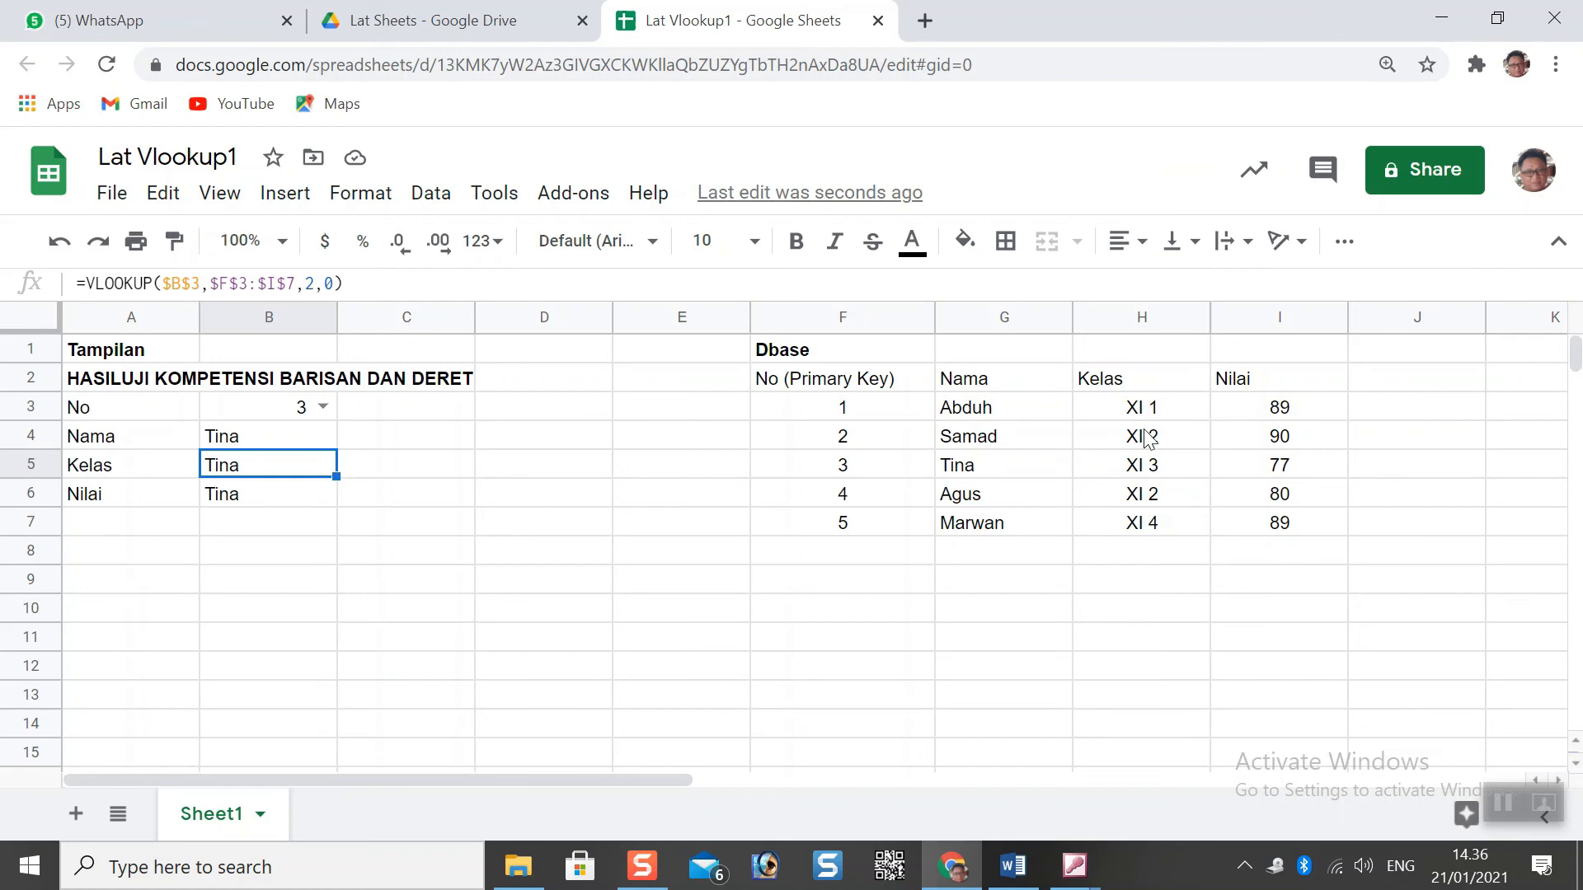
key(F2)
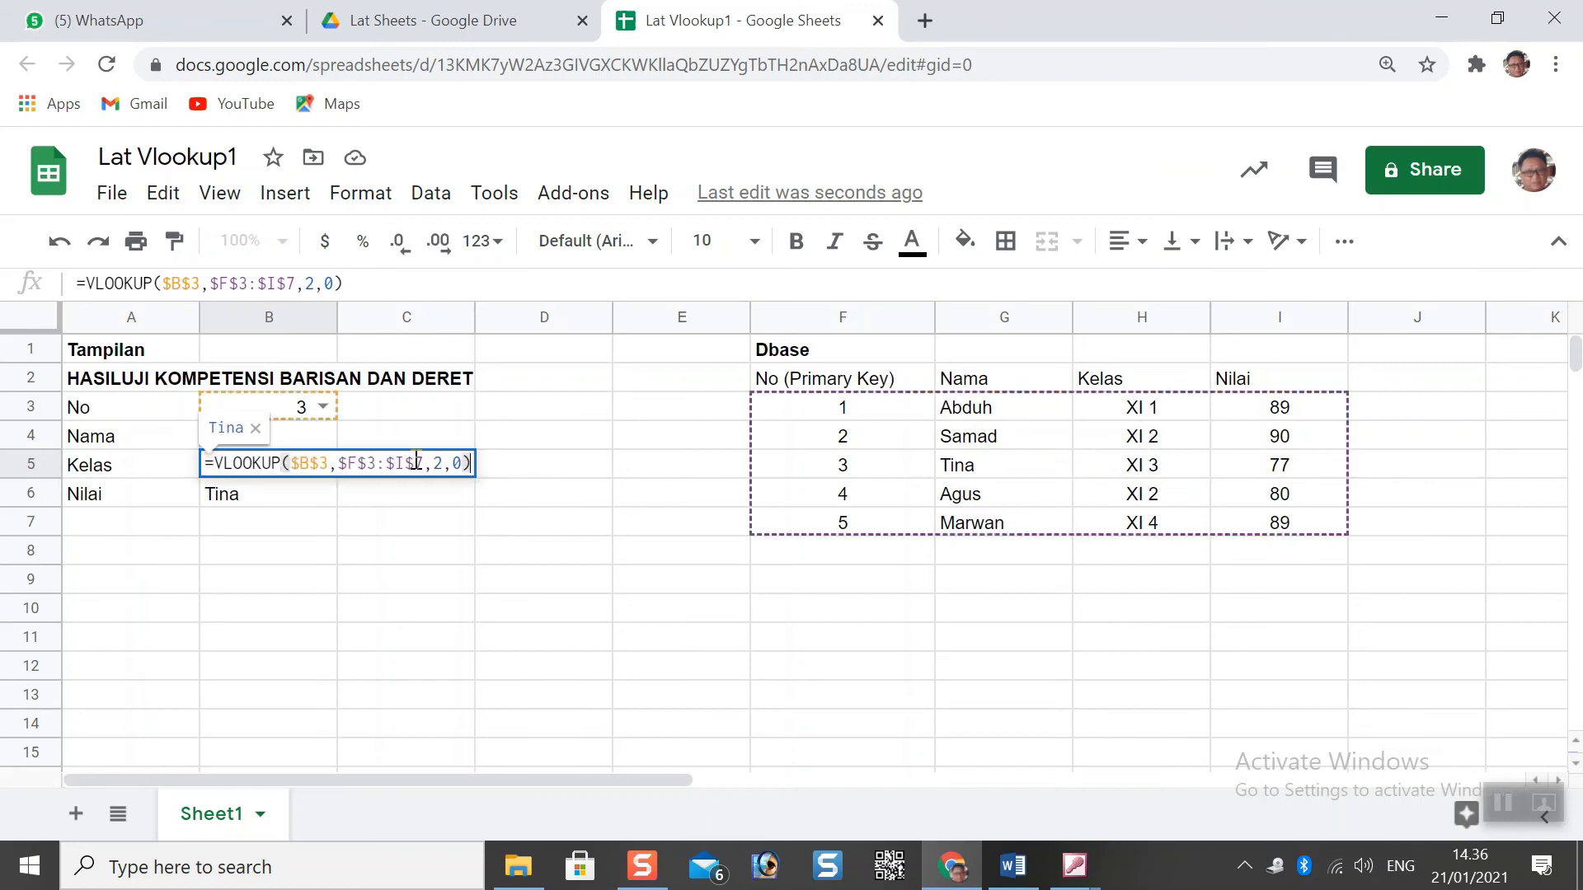
drag(434, 463, 445, 464)
text(3)
key(Return)
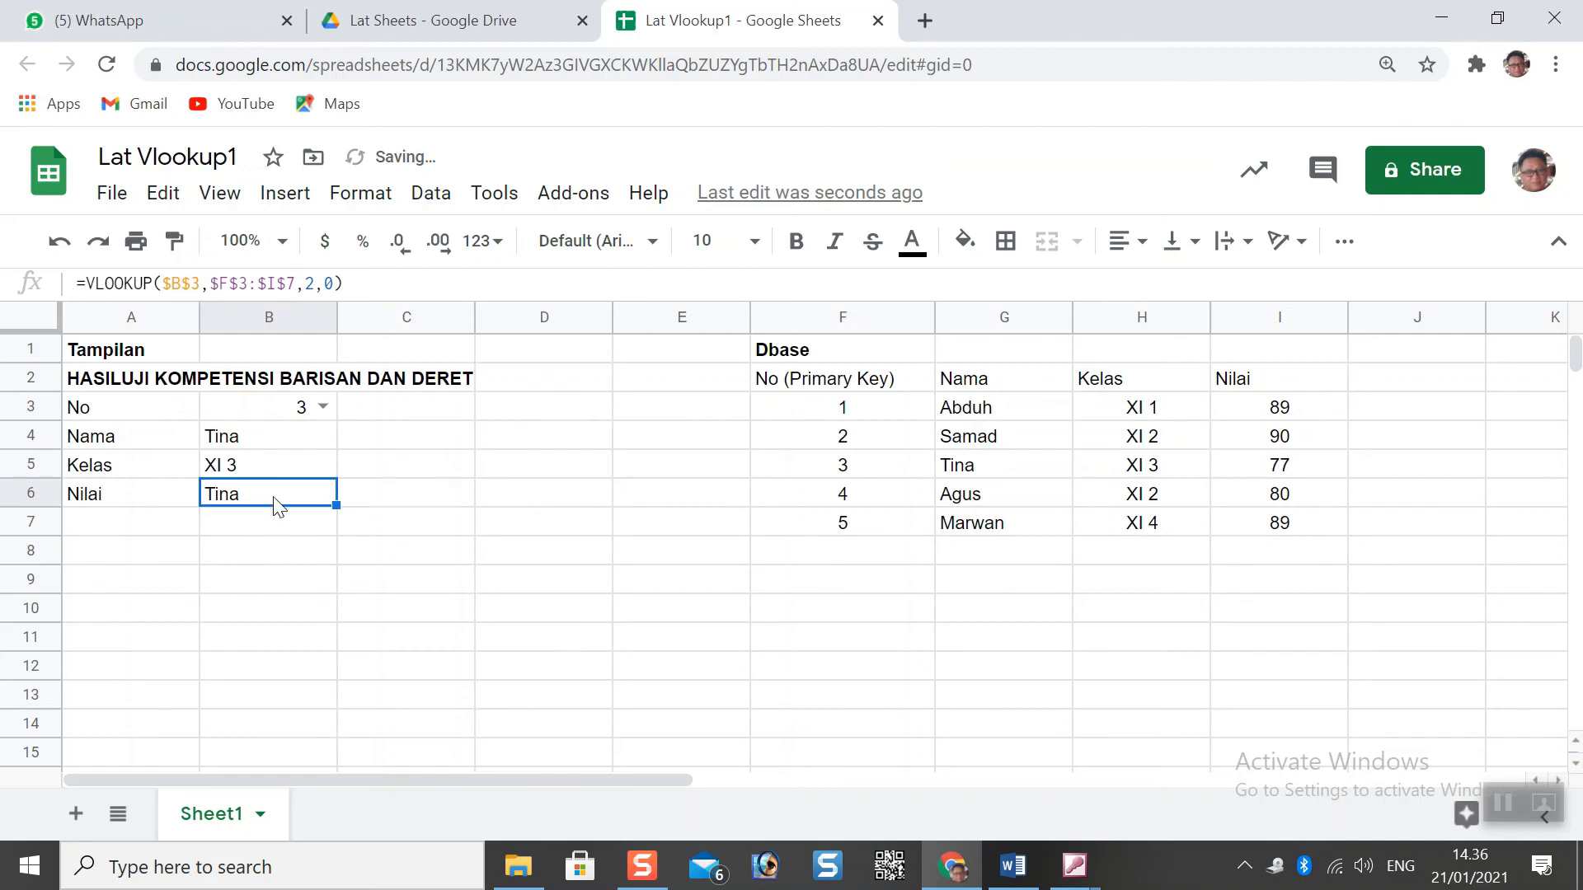
Change the VLOOKUP column index in B6 to 4 to look up the Nilai from the Dbase table
drag(893, 409, 1279, 524)
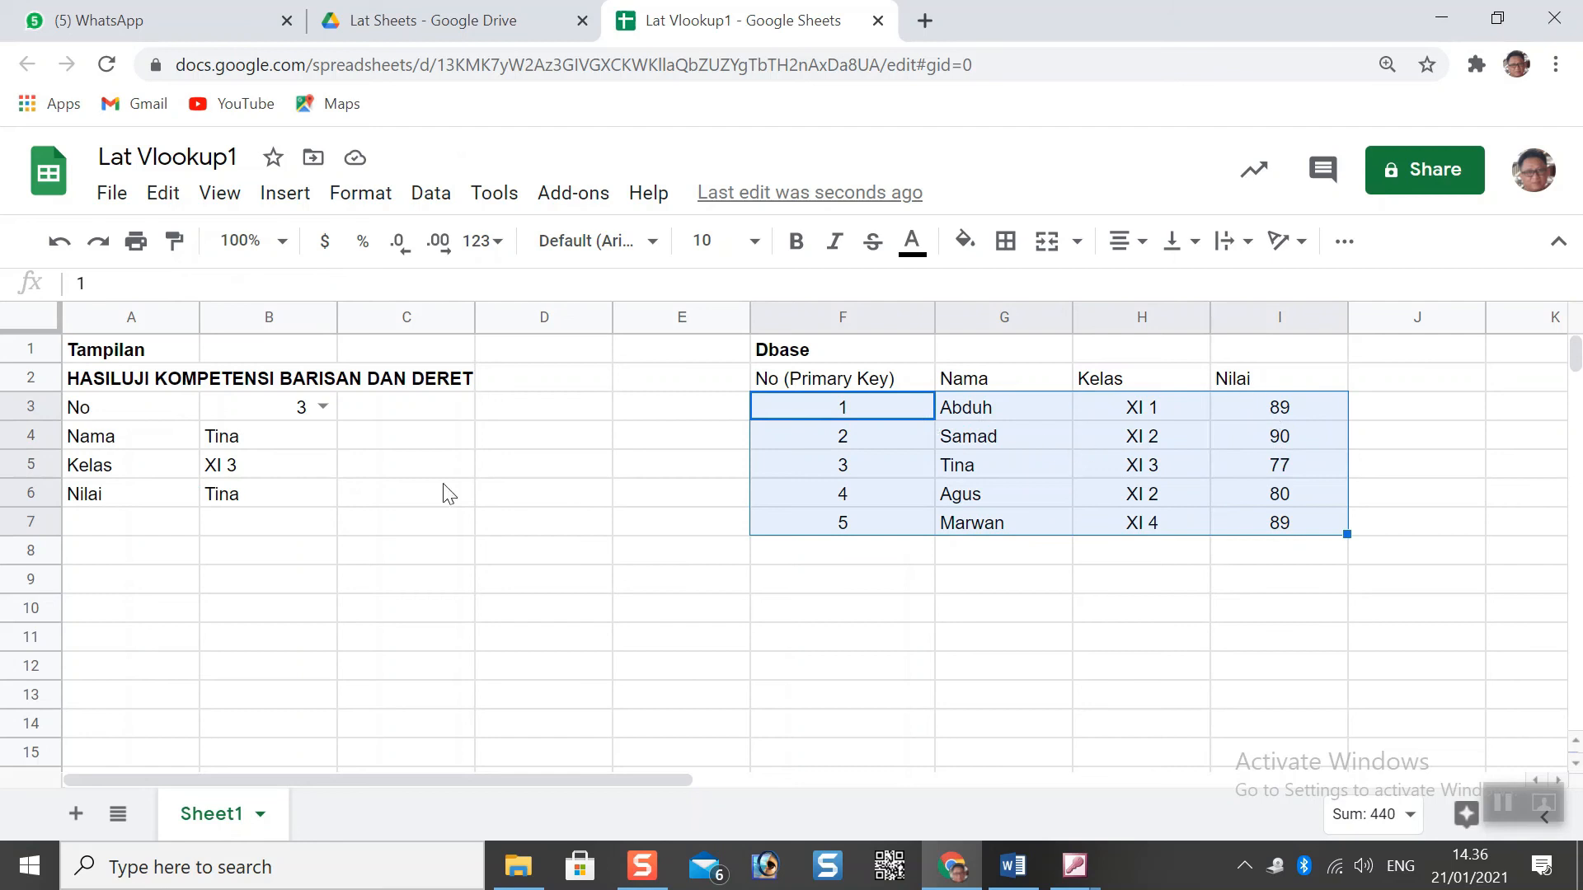
click(273, 506)
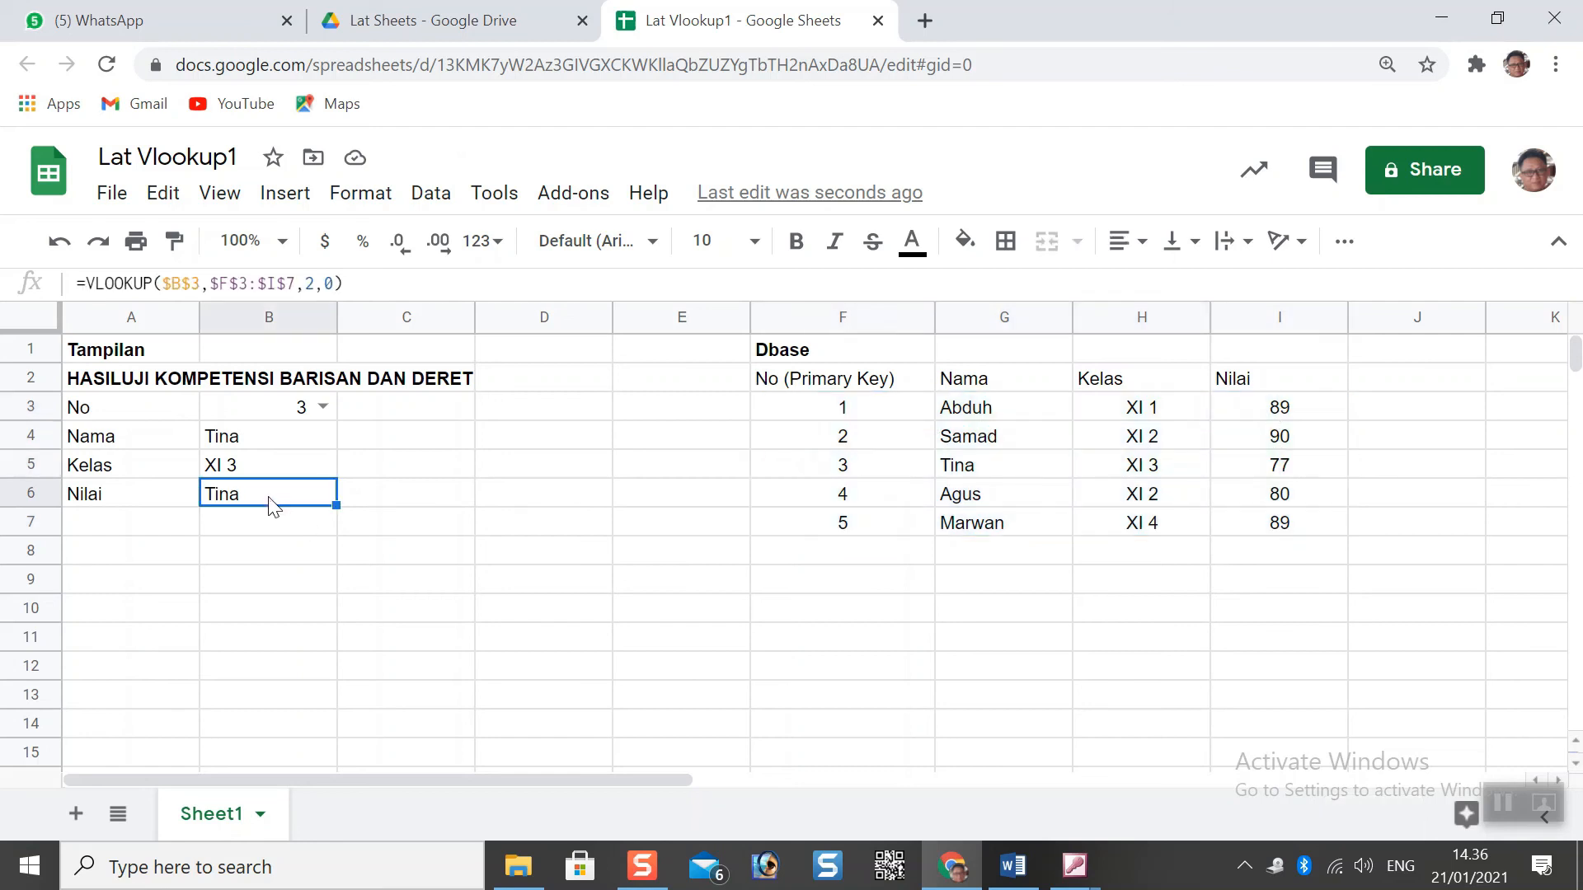
click(310, 284)
double_click(311, 284)
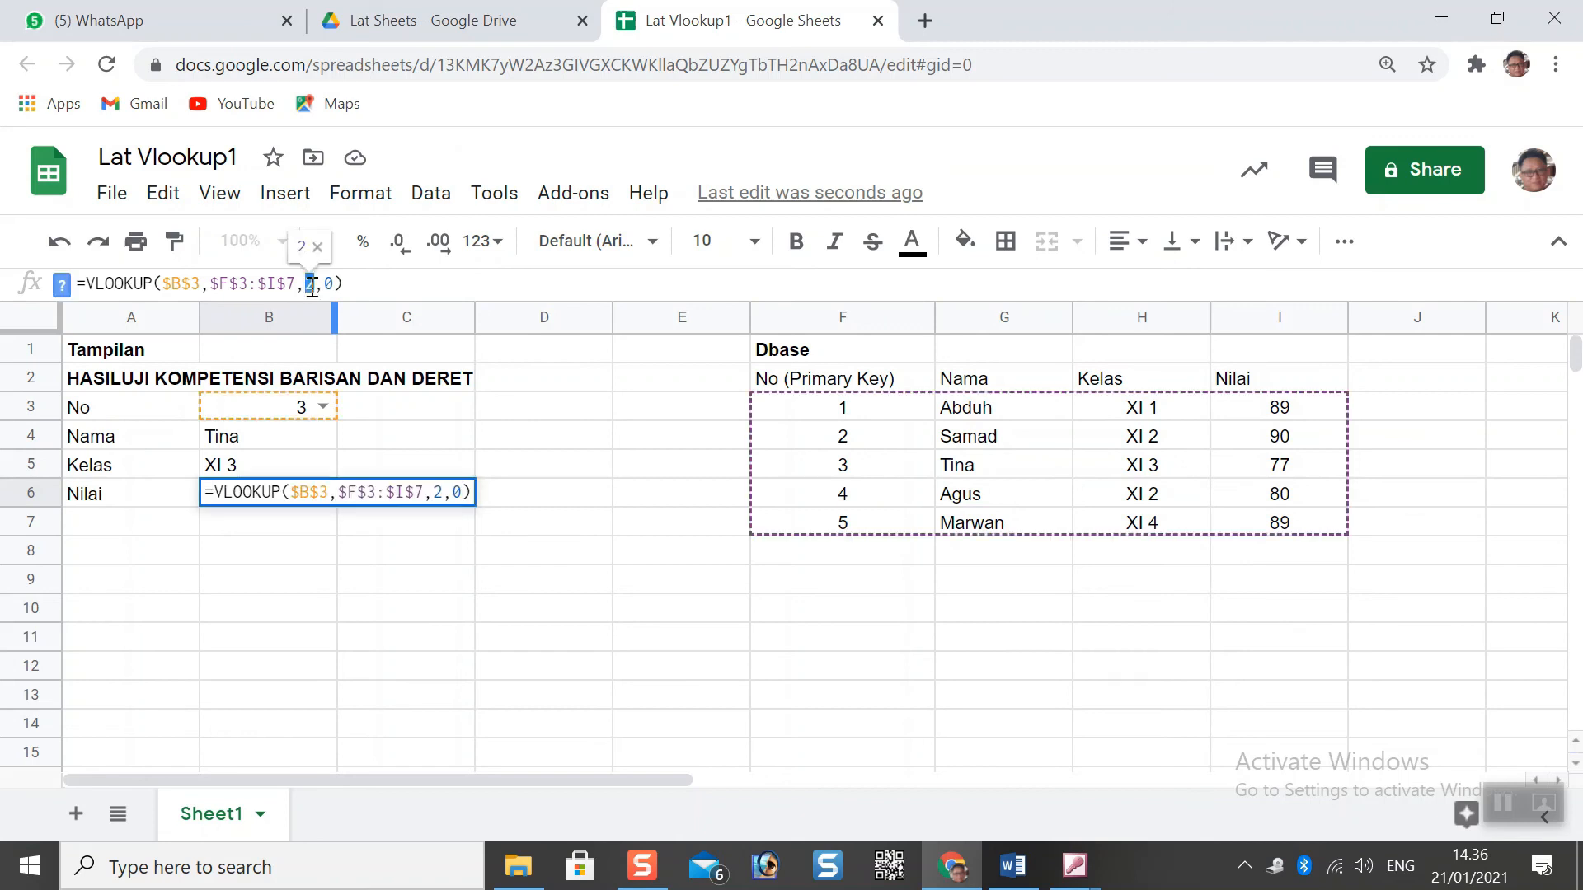
text(4)
key(Return)
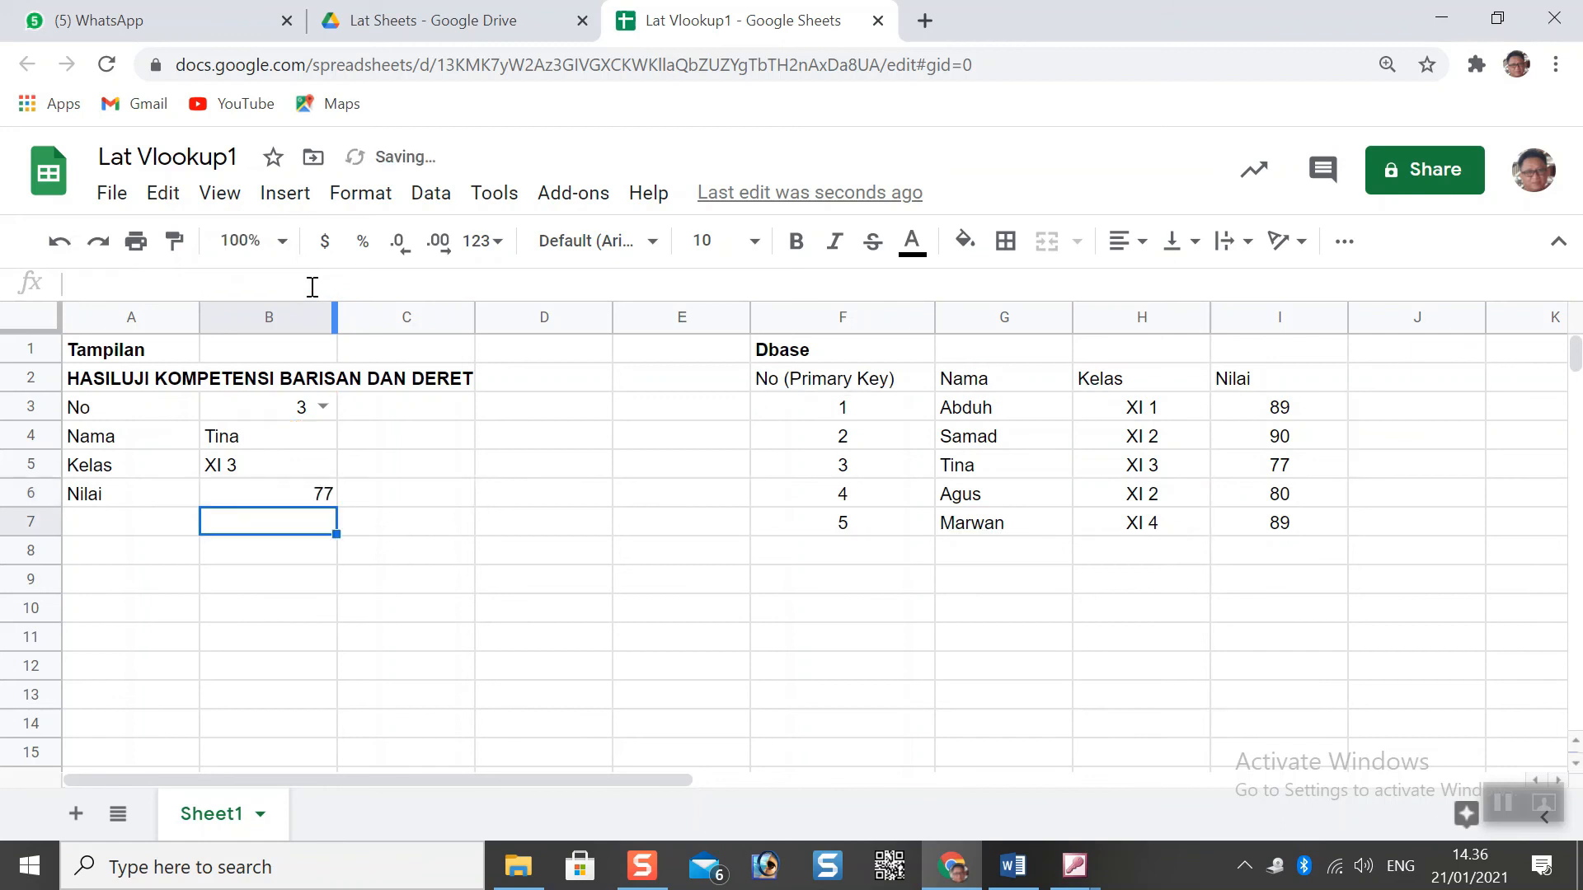
Center the Nama, Kelas and Nilai results in B4:B6 horizontally
drag(311, 435, 322, 505)
click(1121, 241)
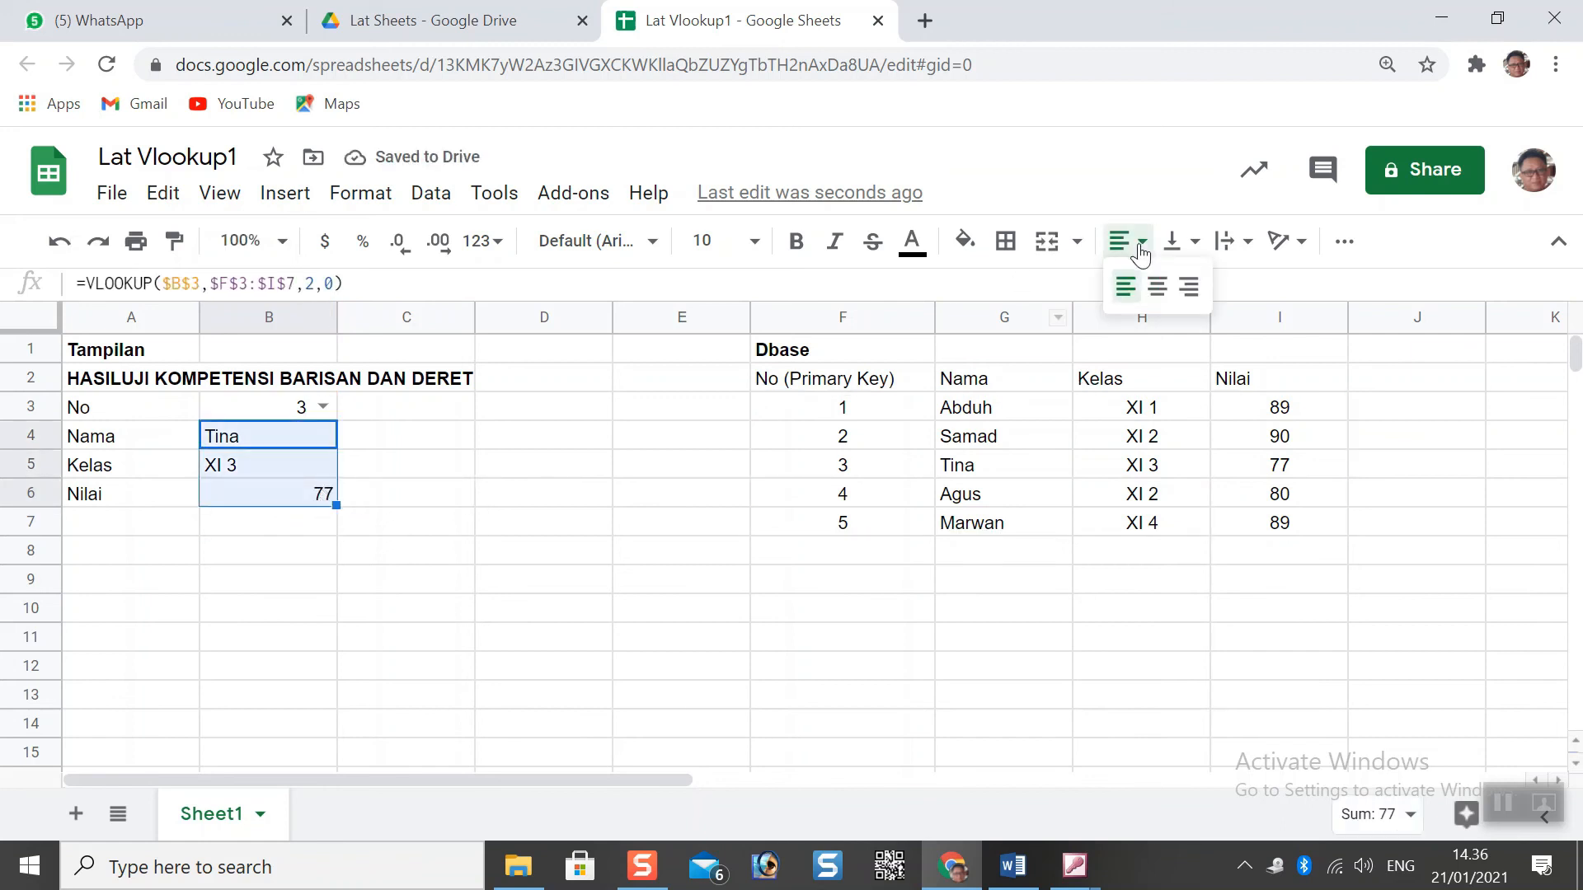
click(1155, 290)
click(511, 536)
Copy the centered formatting from B4 to the No dropdown cell B3
click(301, 412)
click(280, 444)
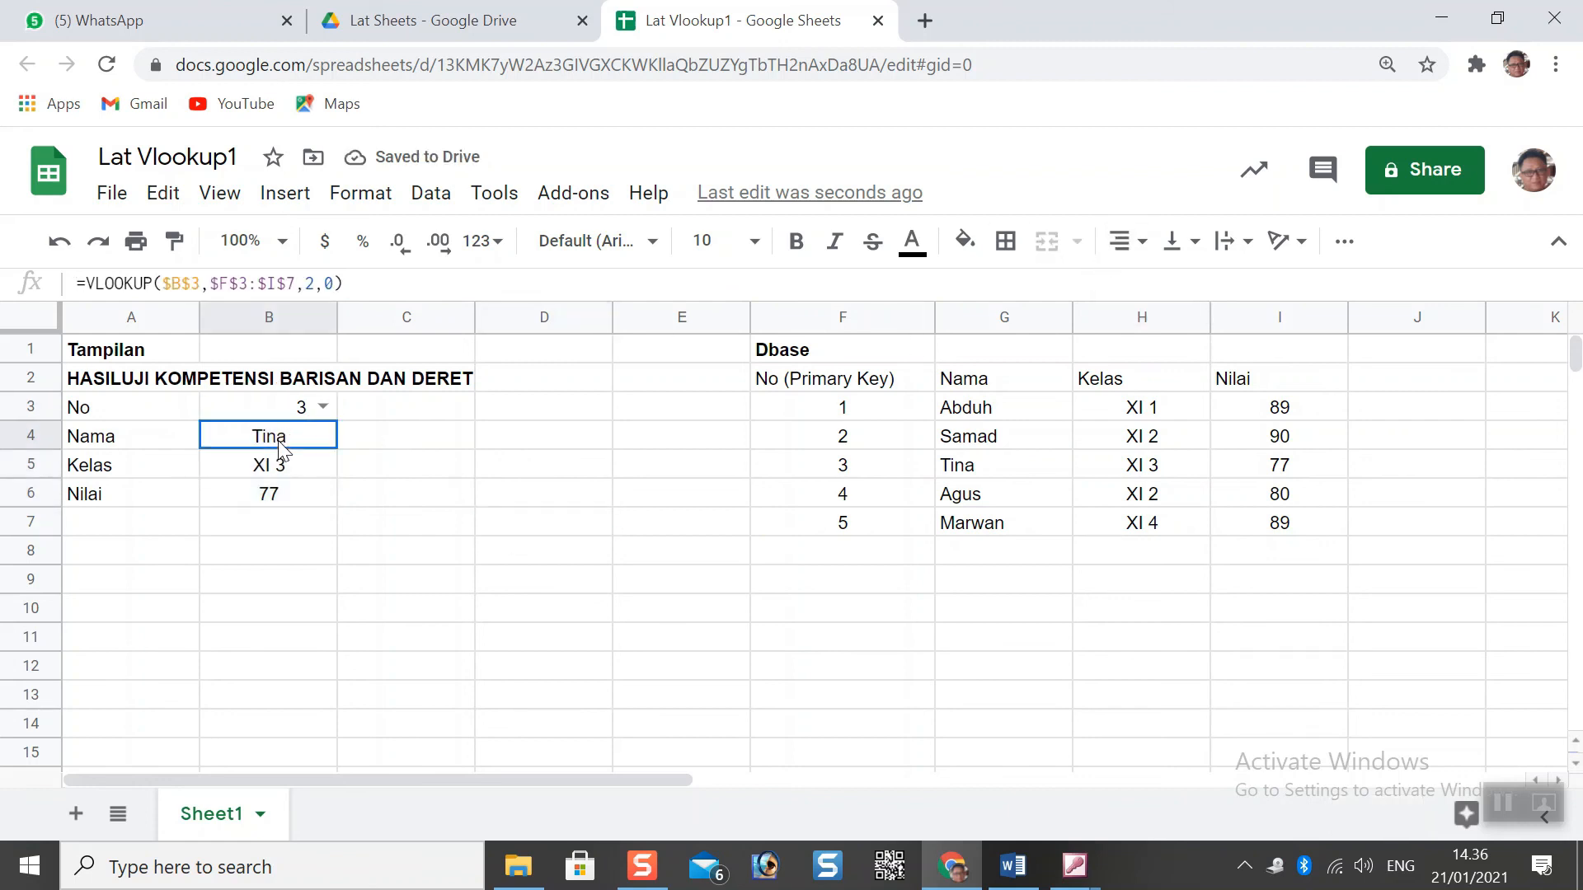
click(174, 240)
click(303, 410)
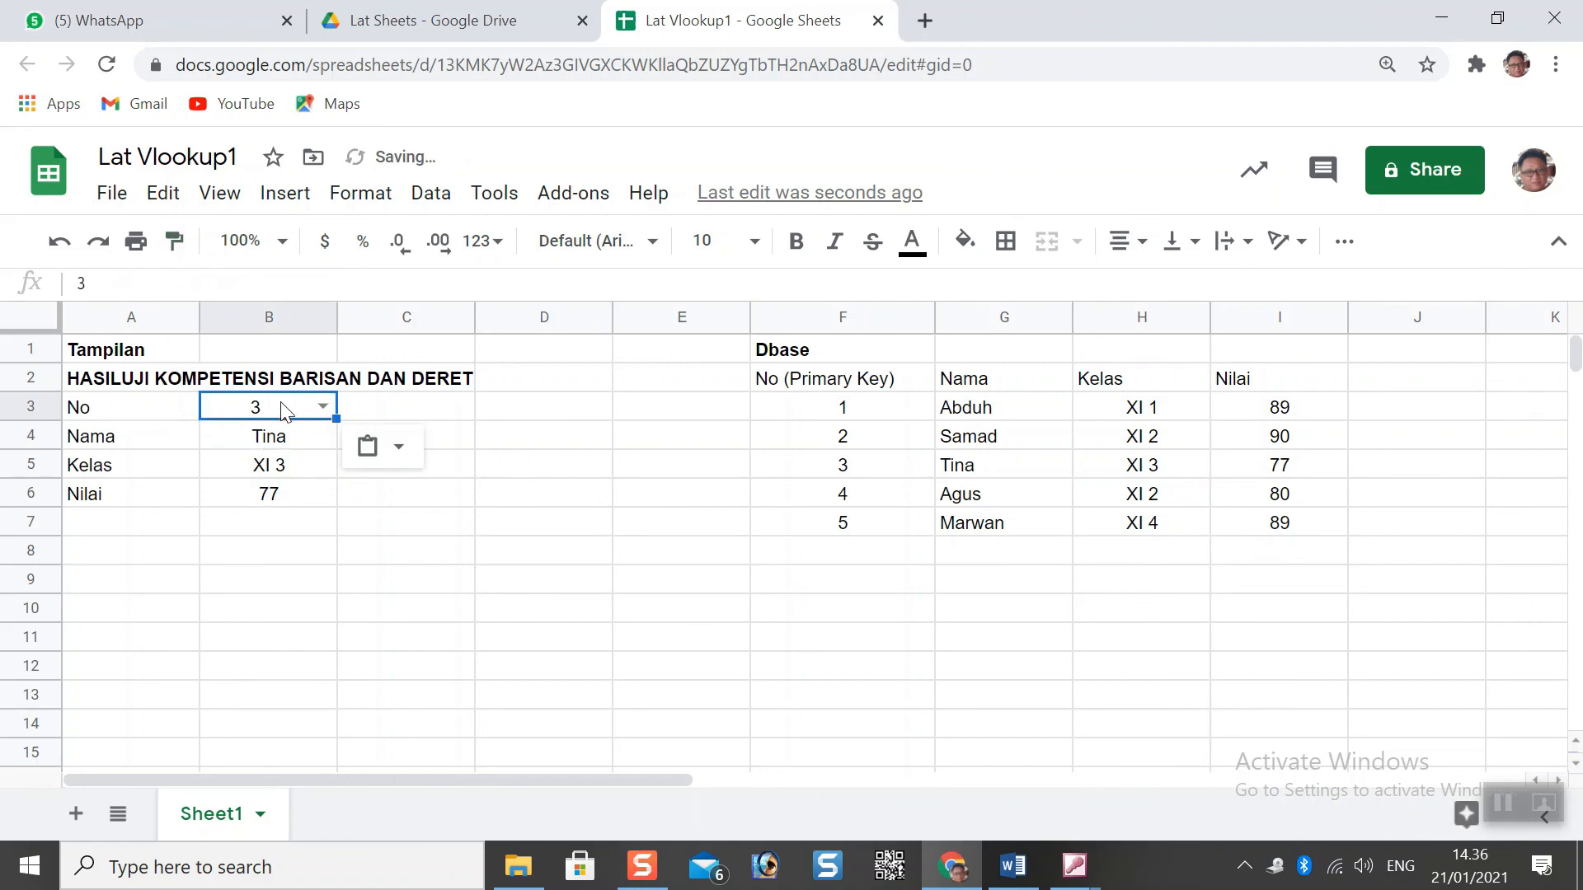
Test the lookups by setting the No dropdown in B3 to 2 and then to 5
drag(309, 441, 309, 459)
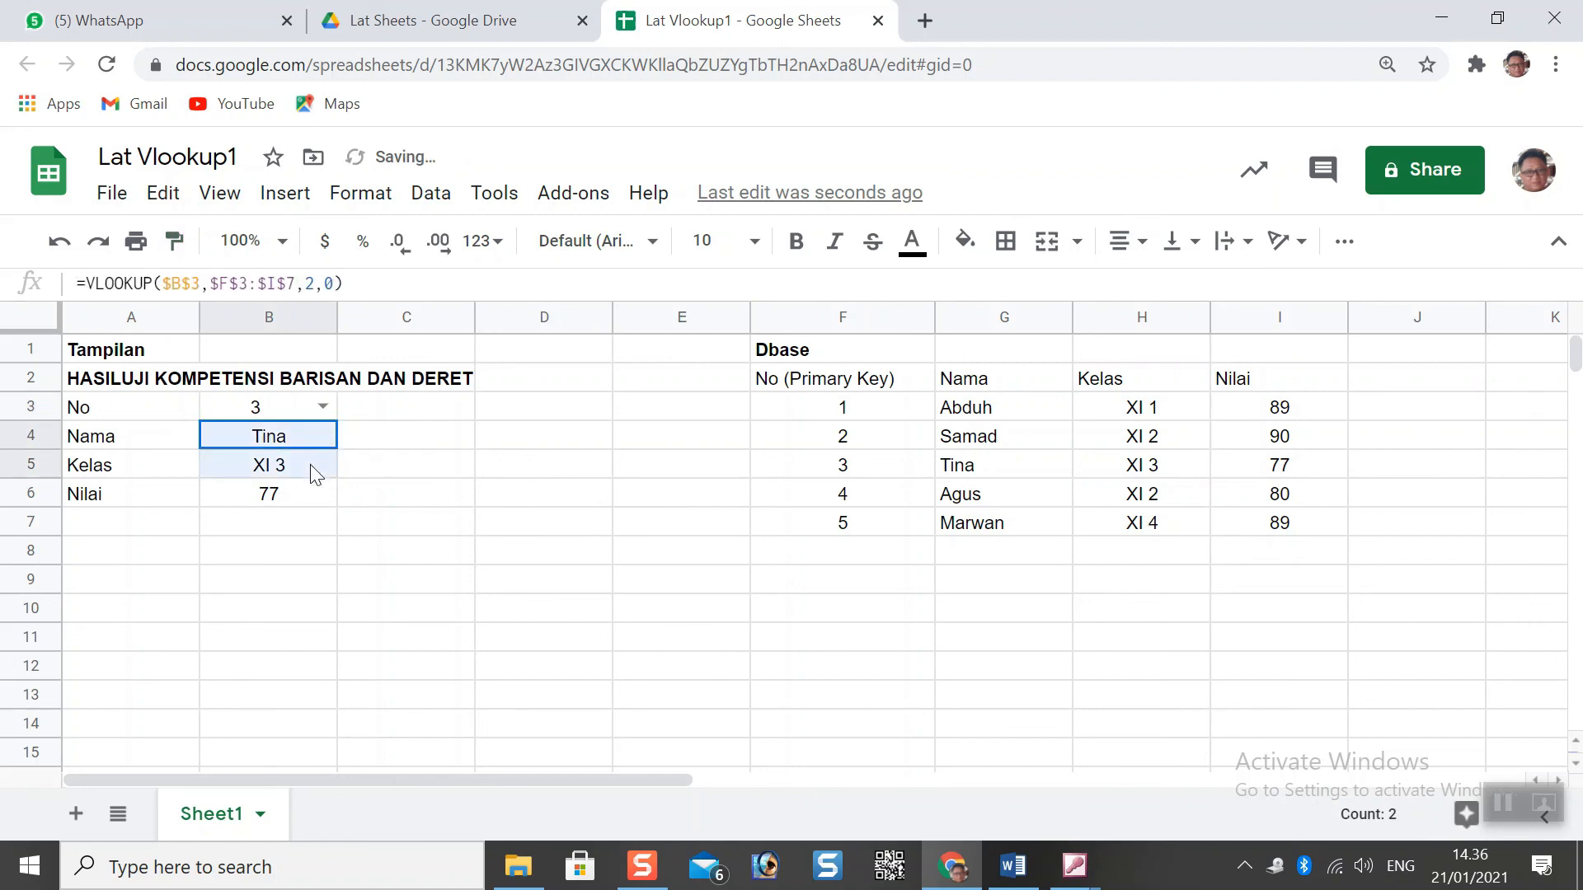
click(324, 408)
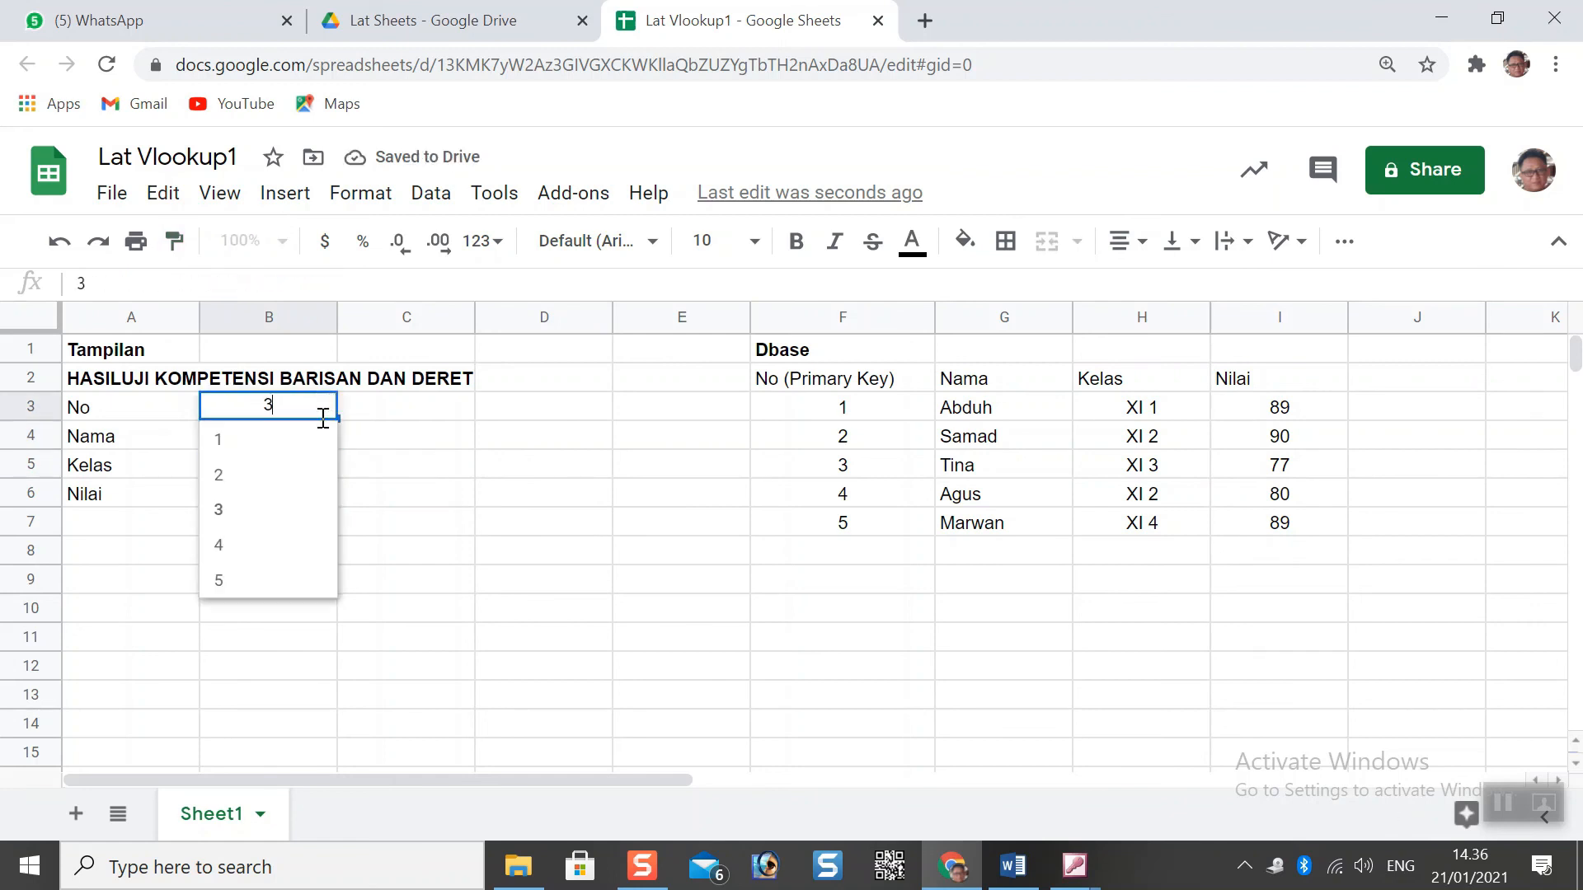
click(294, 482)
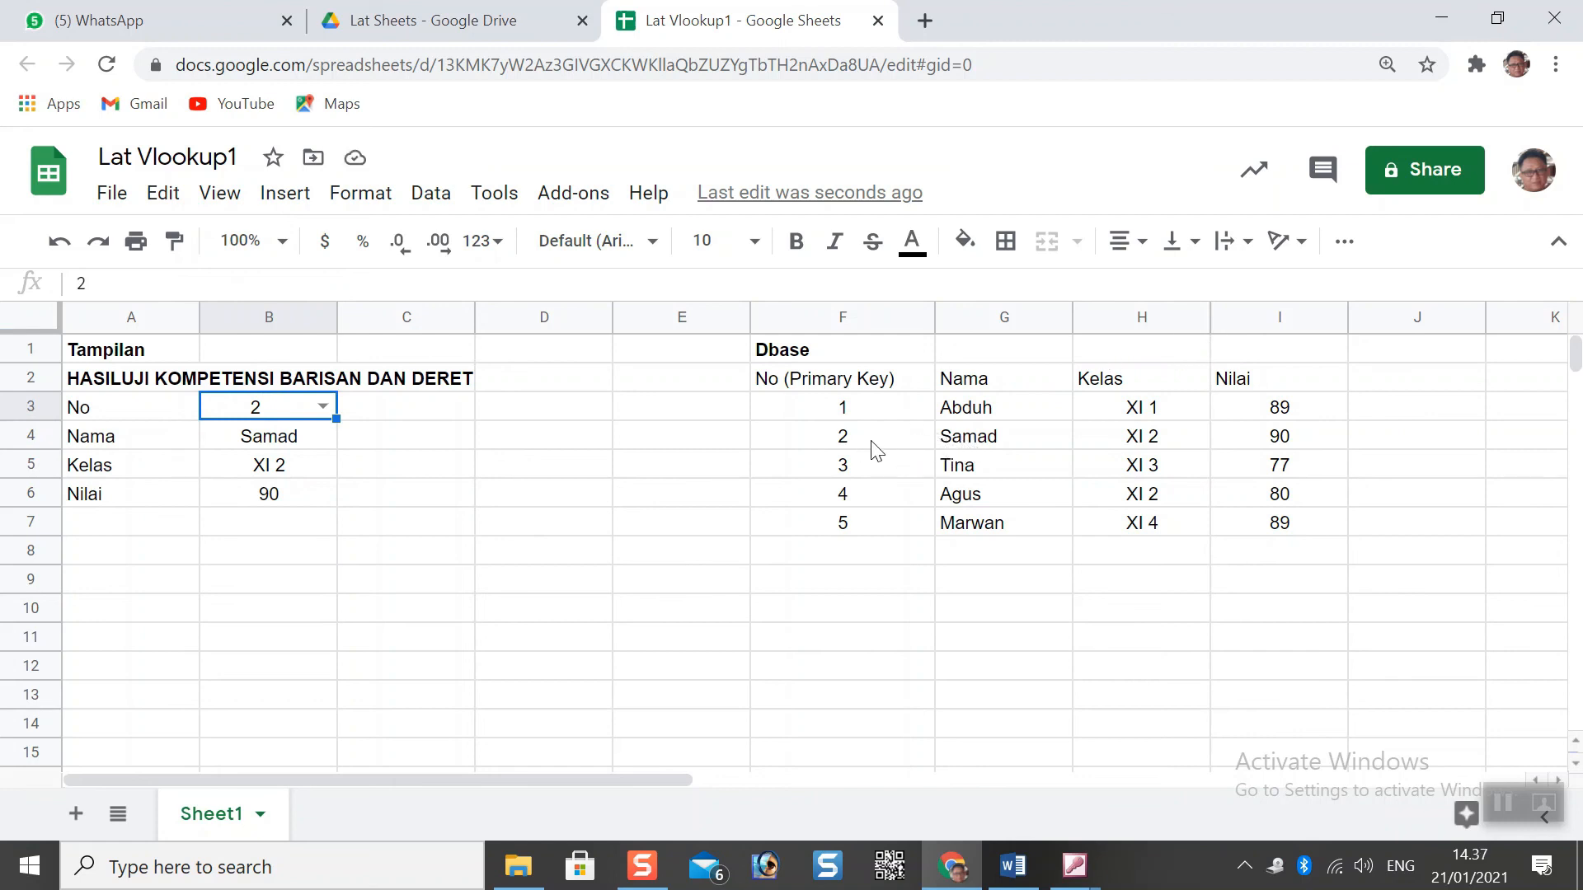
click(331, 414)
click(245, 580)
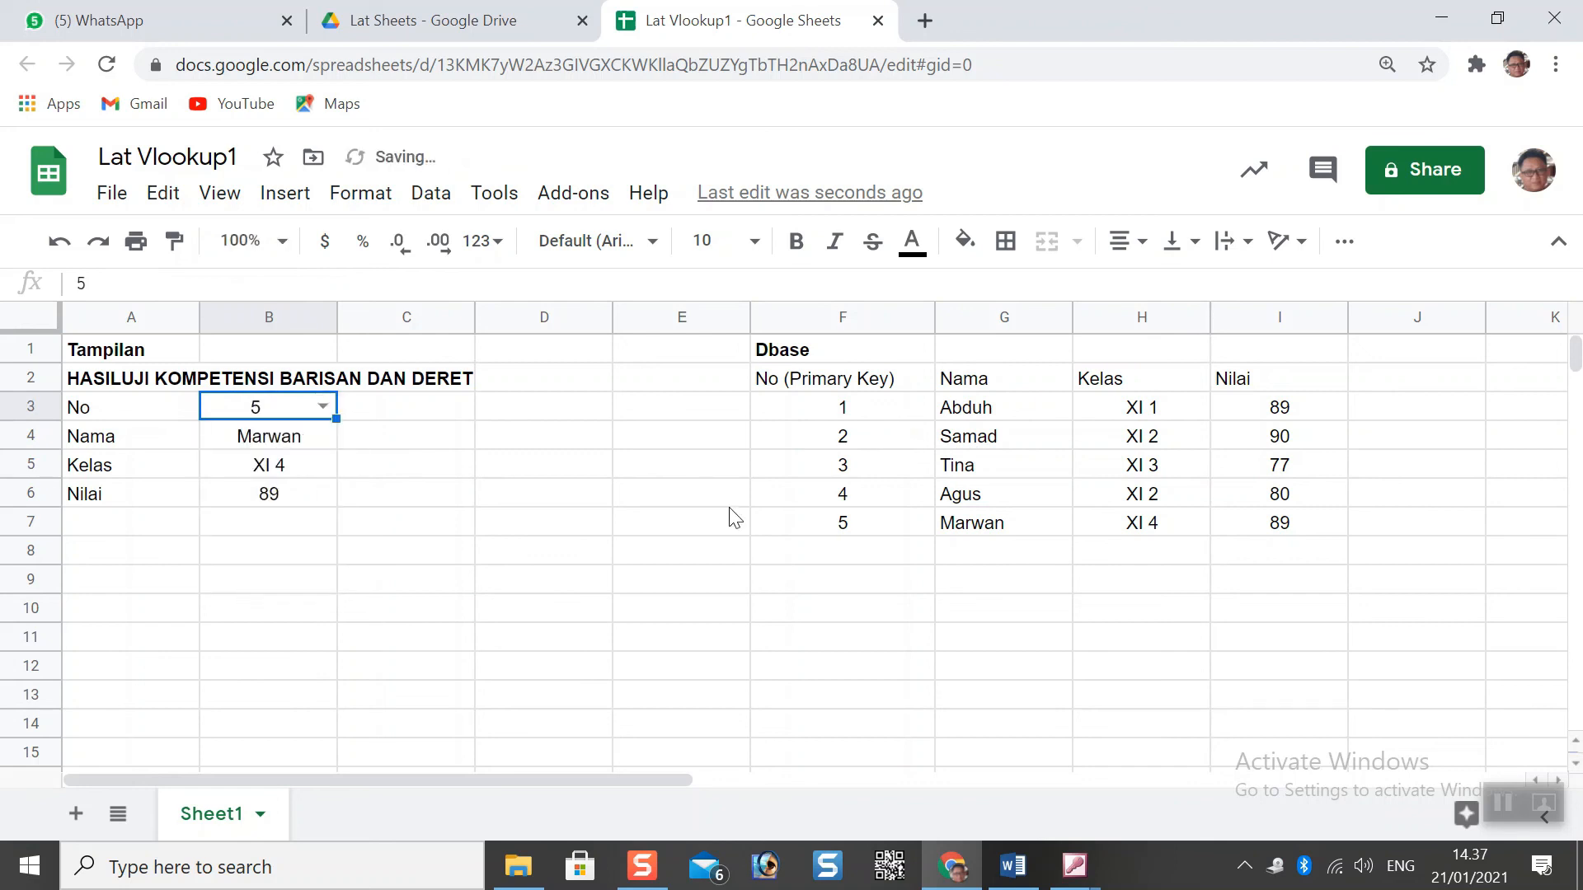